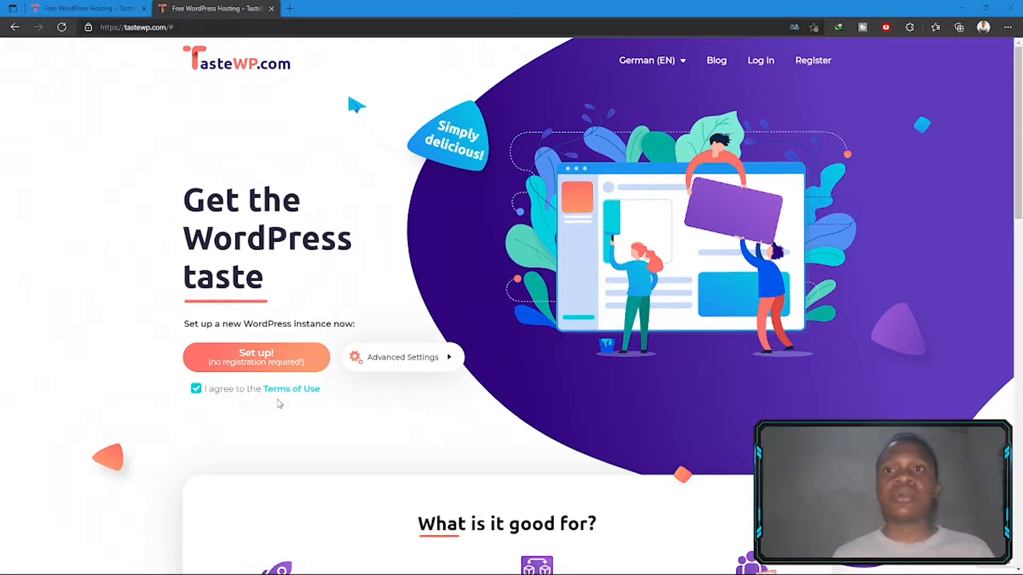
Set up a new WordPress instance on TasteWP without registration and copy its login details
click(257, 359)
click(258, 358)
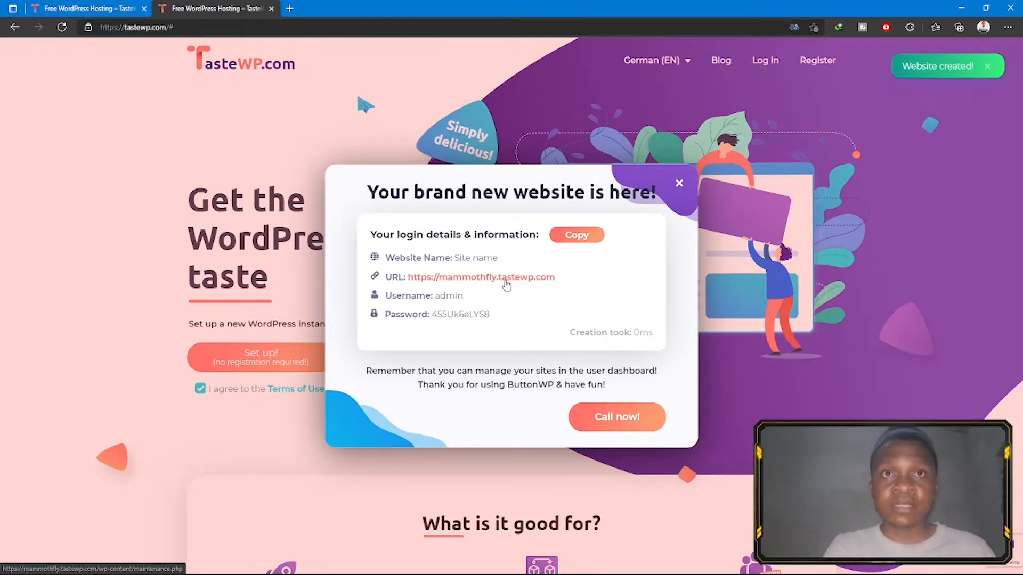
click(574, 236)
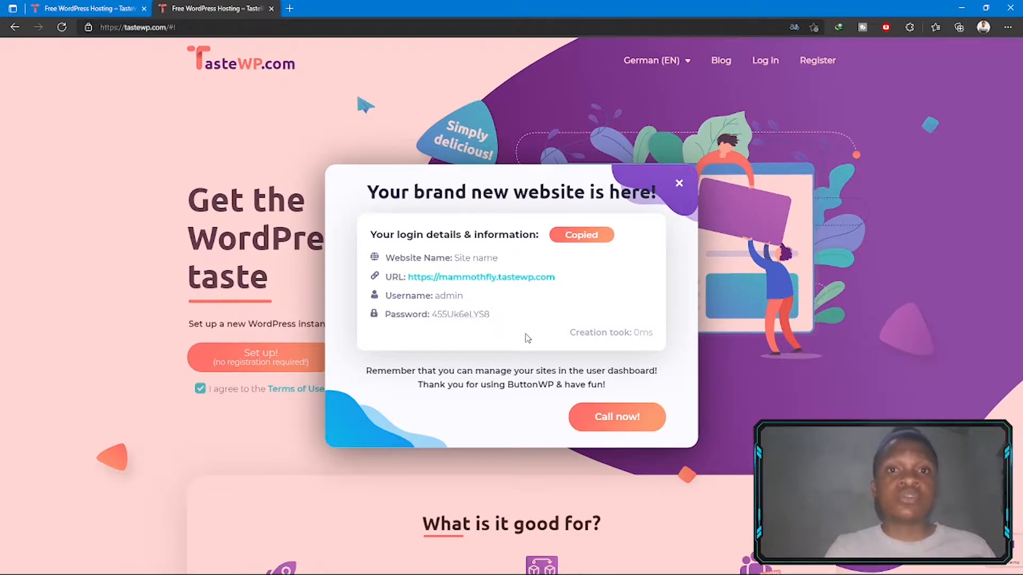
Open the new site's URL in a new tab and examine its admin dashboard and expiration countdown
right_click(490, 277)
click(512, 289)
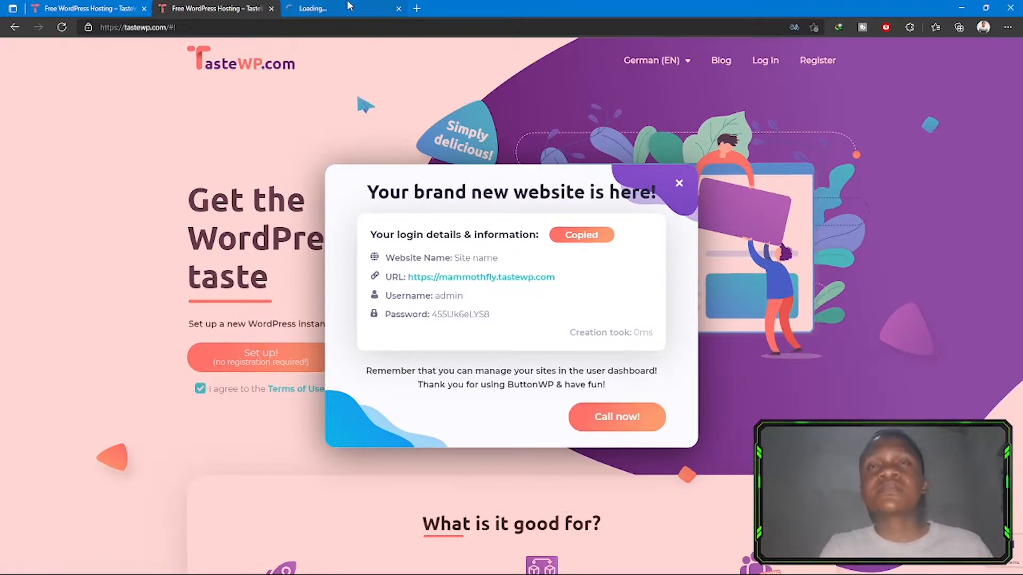
click(349, 9)
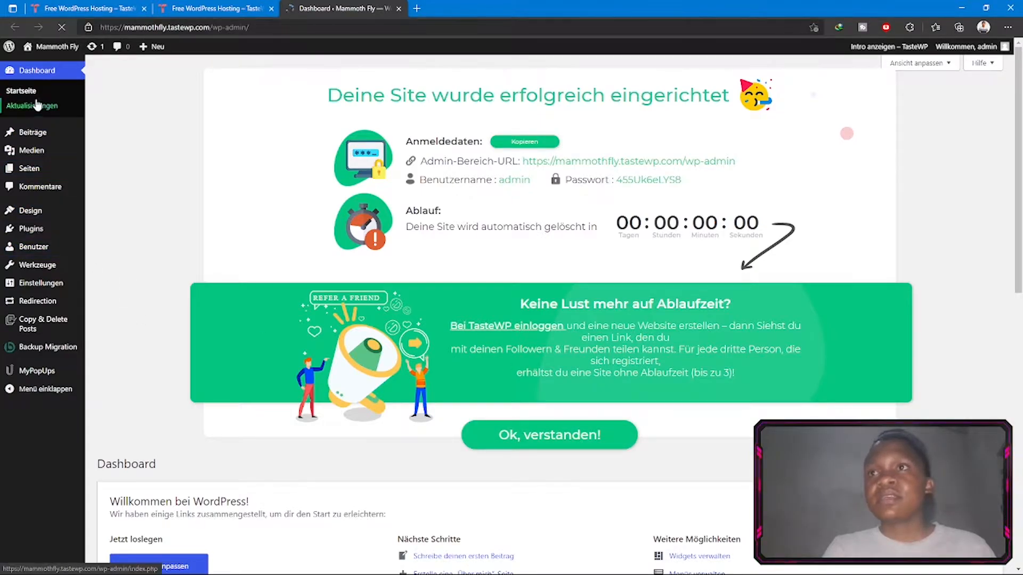
mouse_move(39, 230)
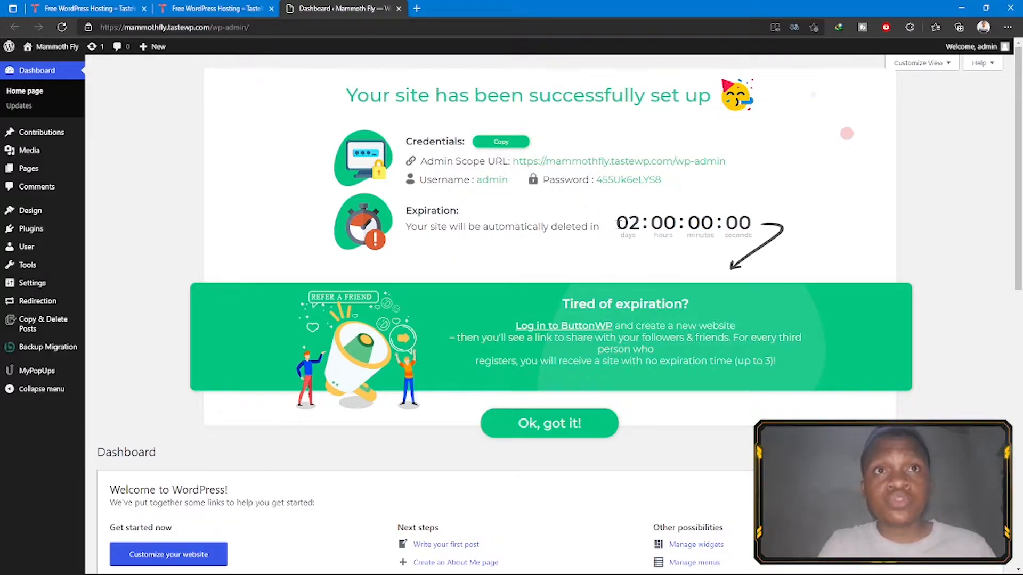
double_click(637, 223)
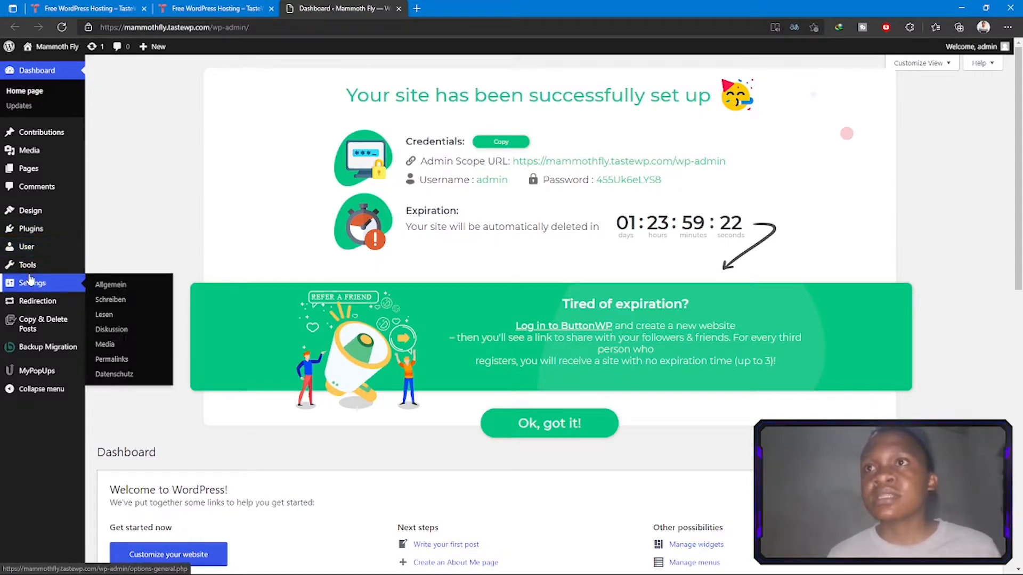
mouse_move(77, 234)
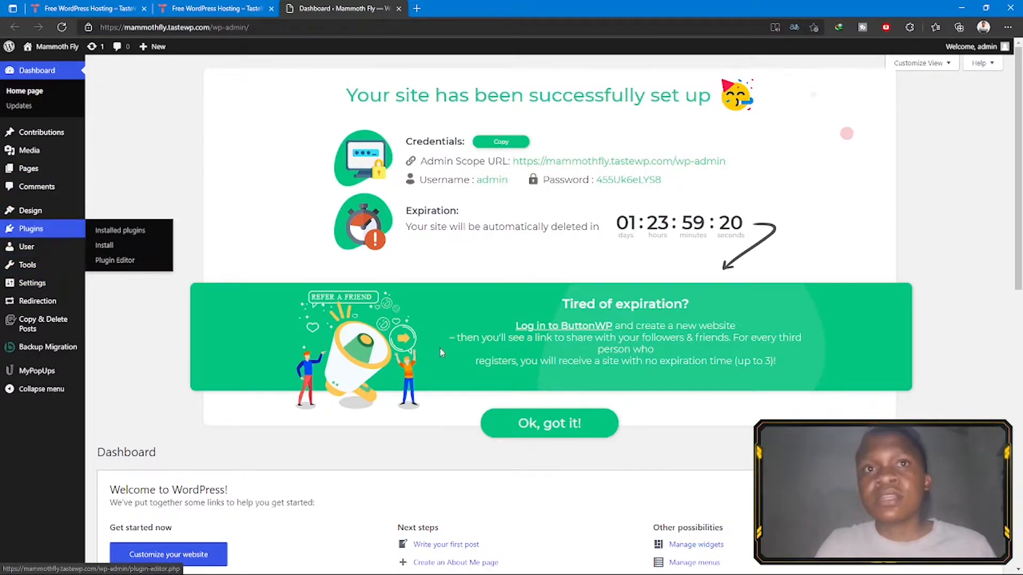
Return to the original TasteWP home page tab and open the account registration form to view its fields
click(201, 5)
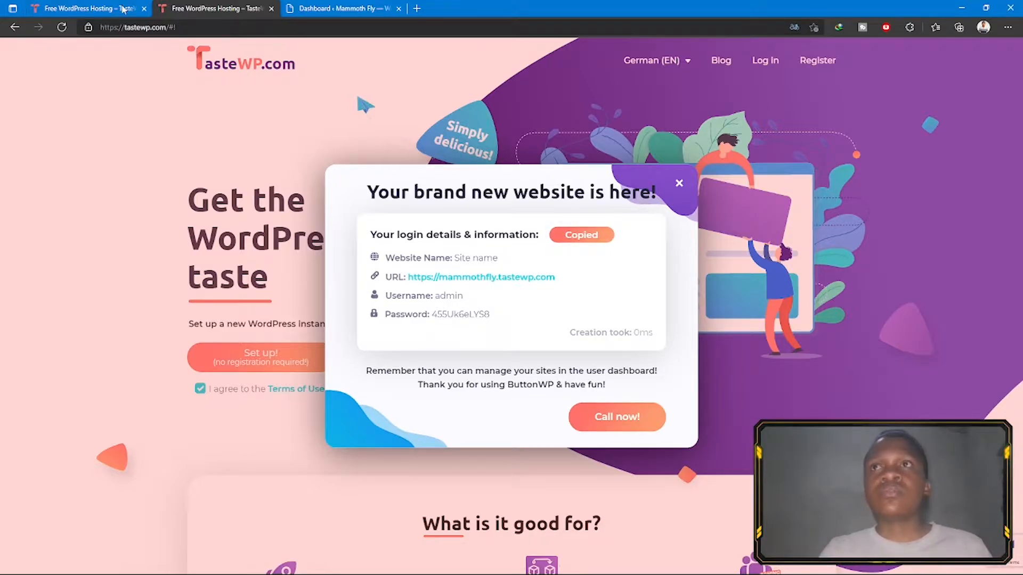
click(86, 4)
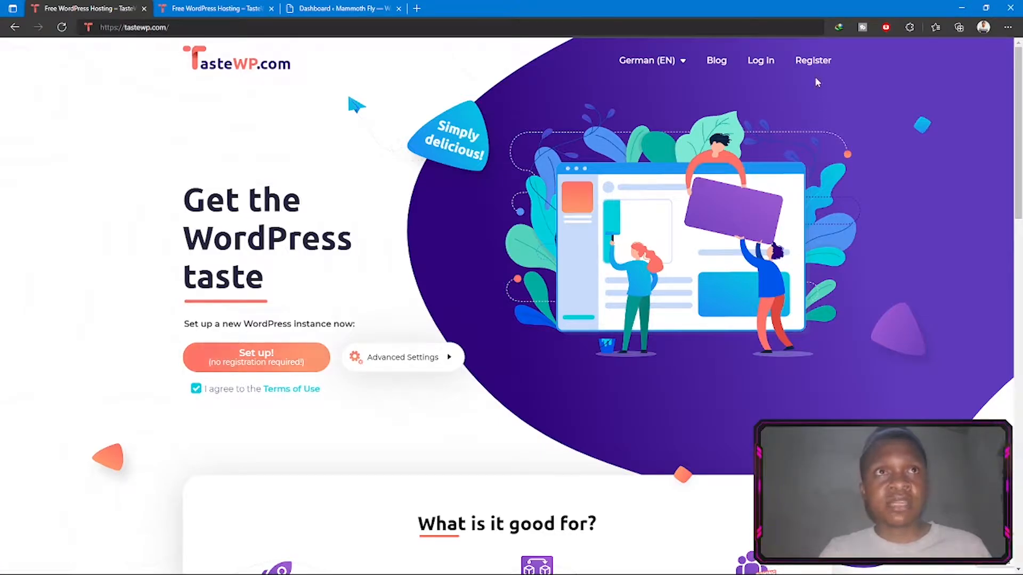
click(813, 61)
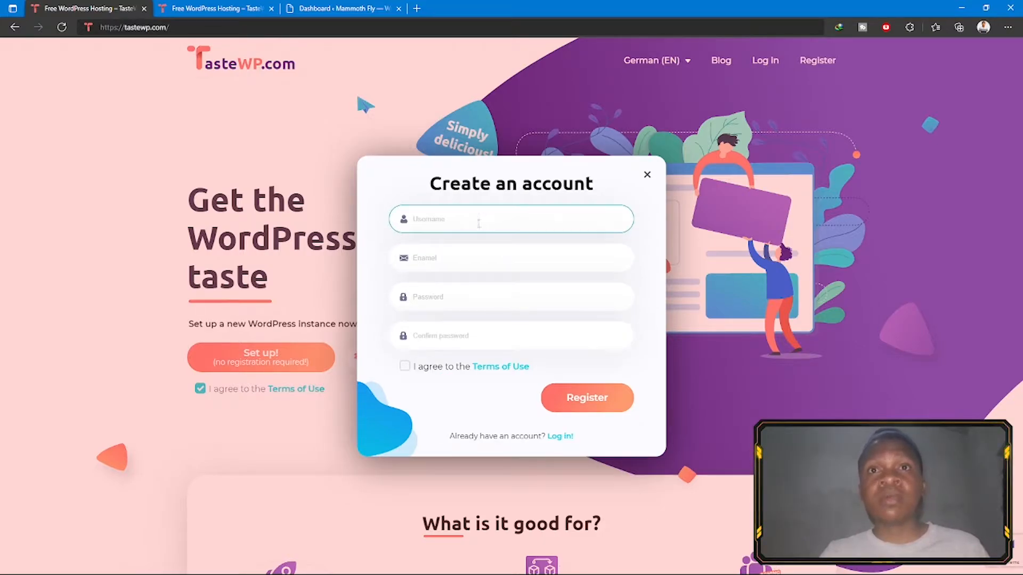
click(464, 257)
click(436, 406)
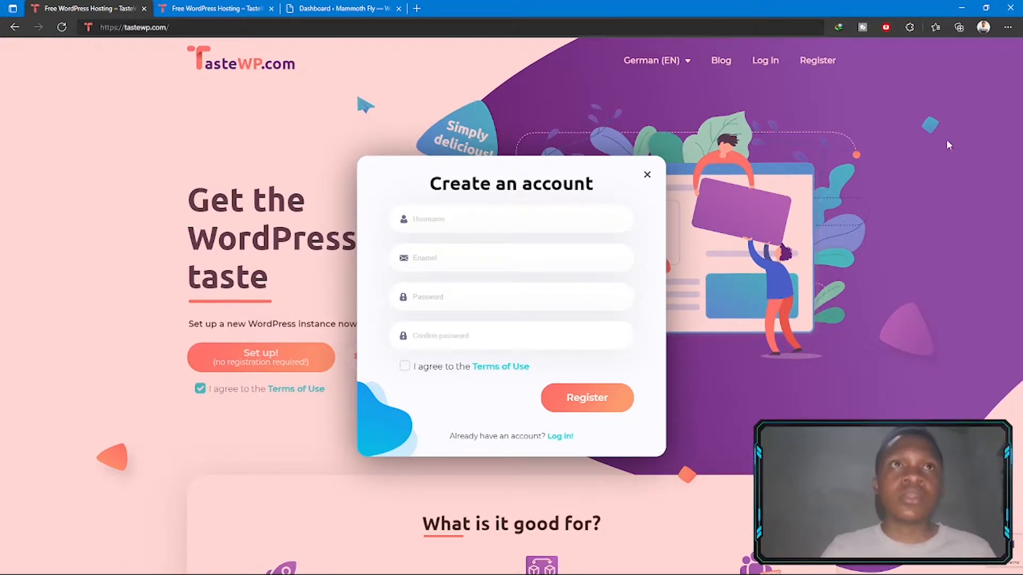
Close the registration form, view the TasteWP login form's username and password fields, and close it
click(797, 91)
click(766, 61)
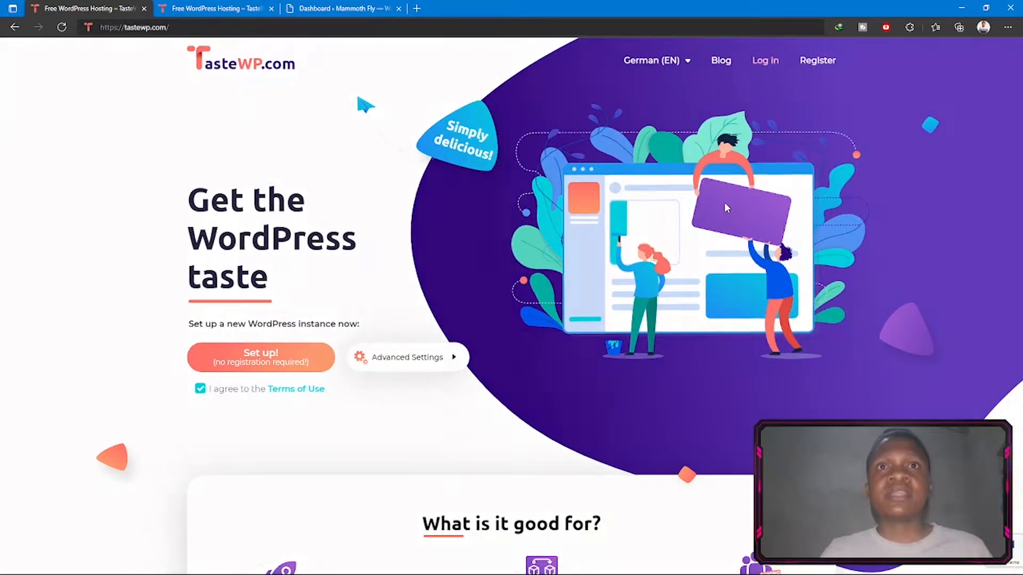
click(588, 254)
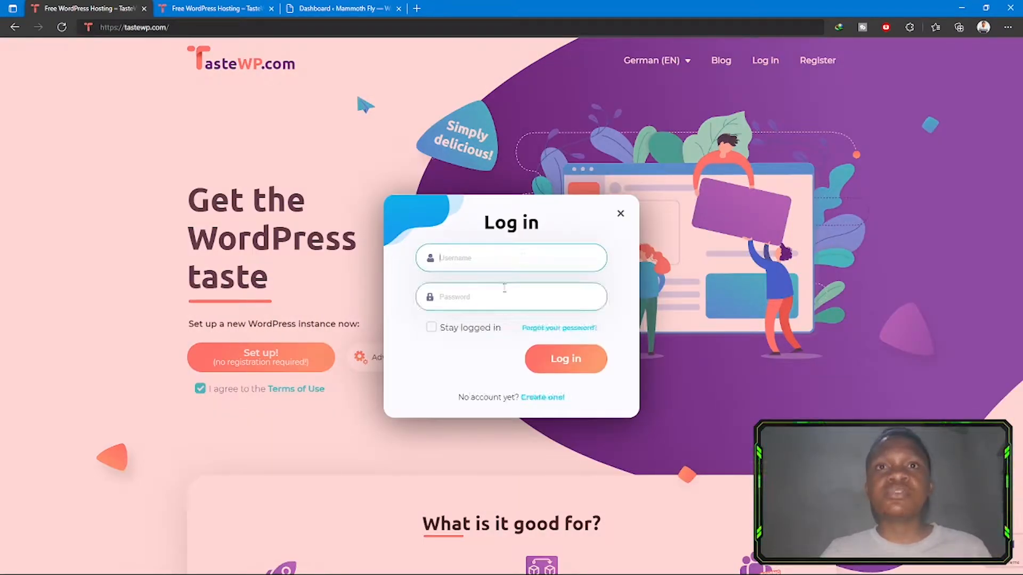
click(488, 298)
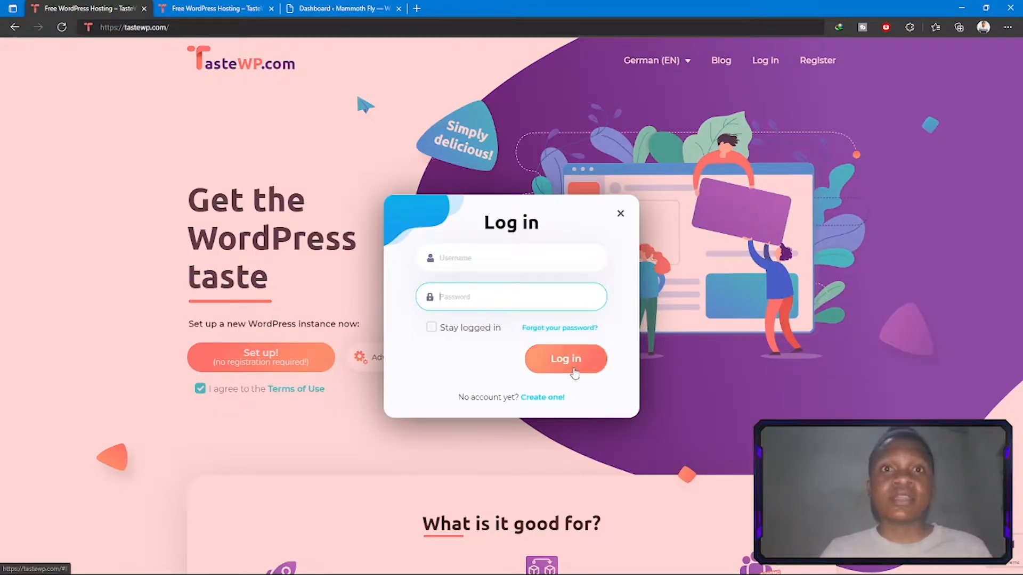
click(620, 215)
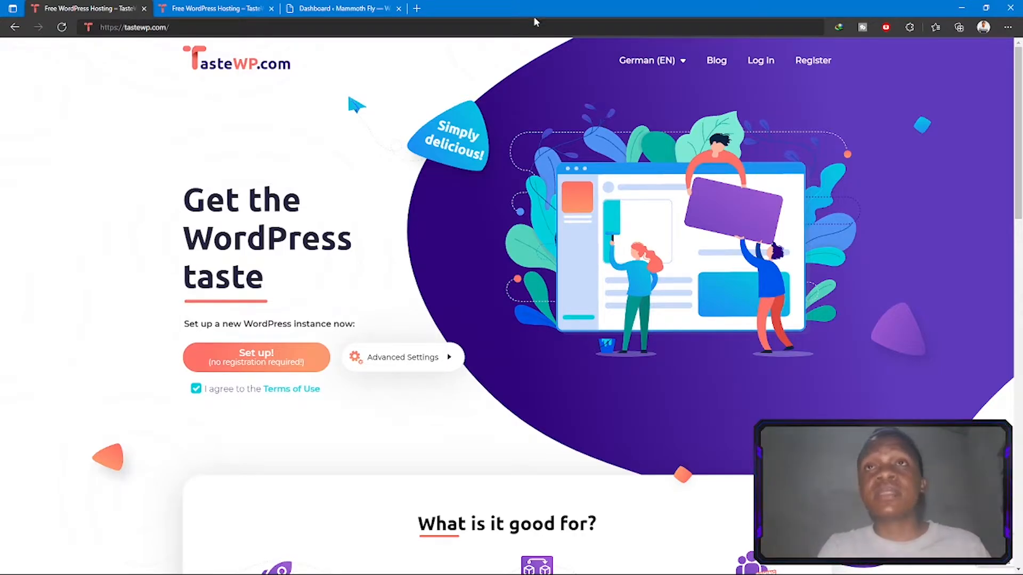
Return to the new site's WordPress dashboard and dismiss the site setup intro
click(331, 7)
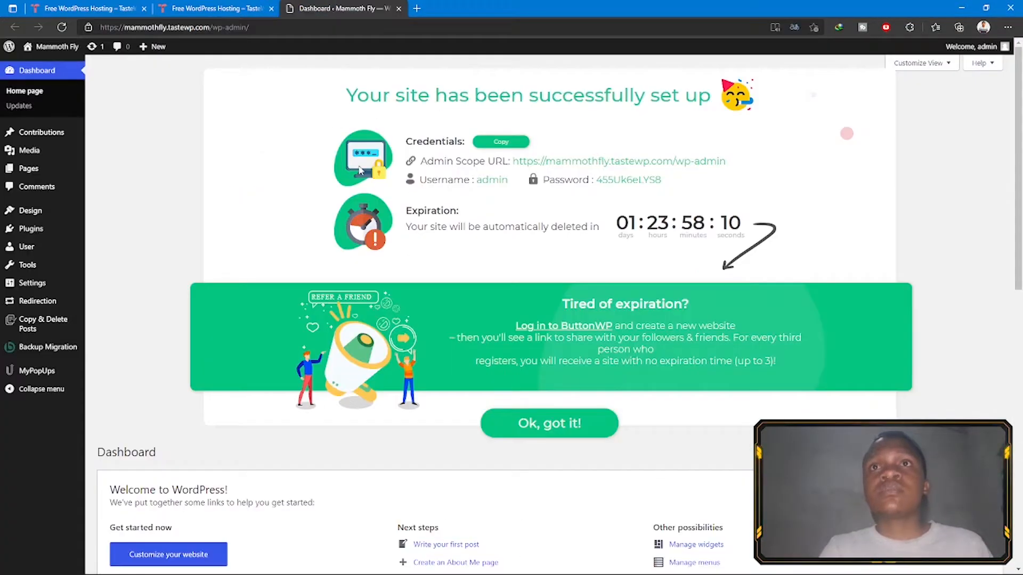
click(566, 430)
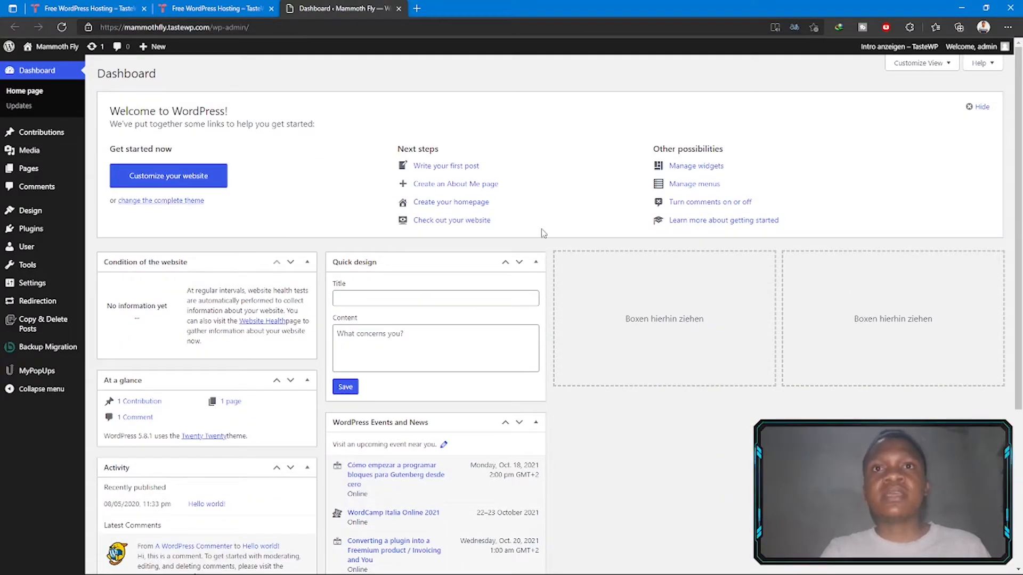
Move the At a glance box above Condition of the website and collapse the Condition of the website, Activity, and WordPress Events and News boxes
scroll(470, 297, down, 3)
scroll(470, 296, down, 2)
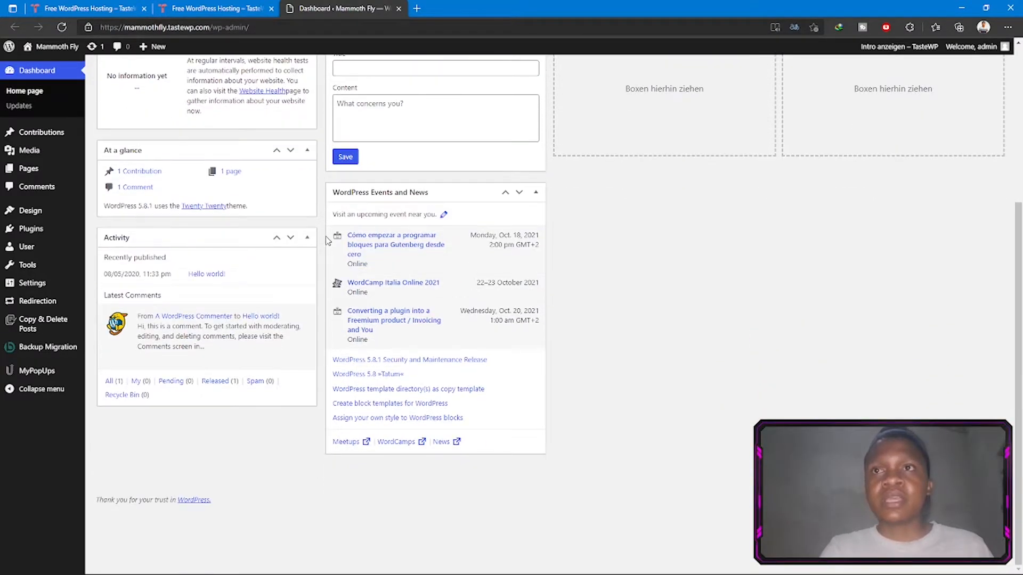
click(277, 152)
click(306, 136)
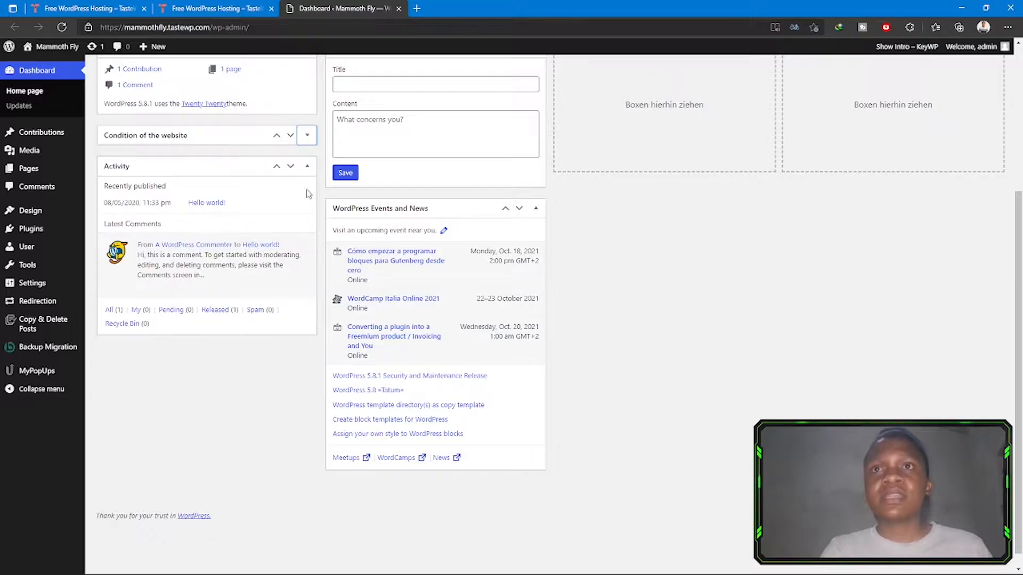
click(303, 168)
click(535, 208)
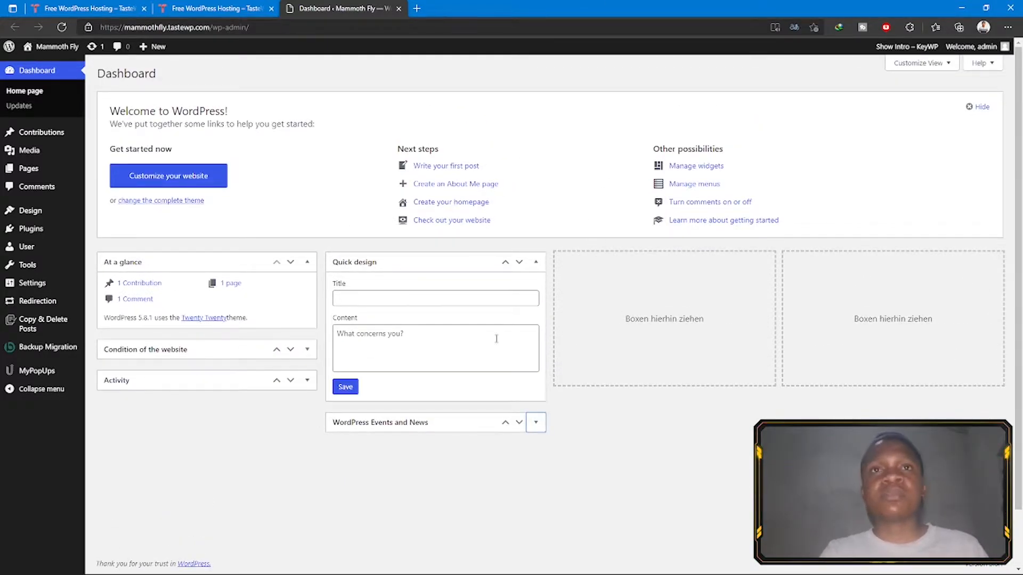
Open the site's Themes management page in a new tab and switch to it
mouse_move(56, 213)
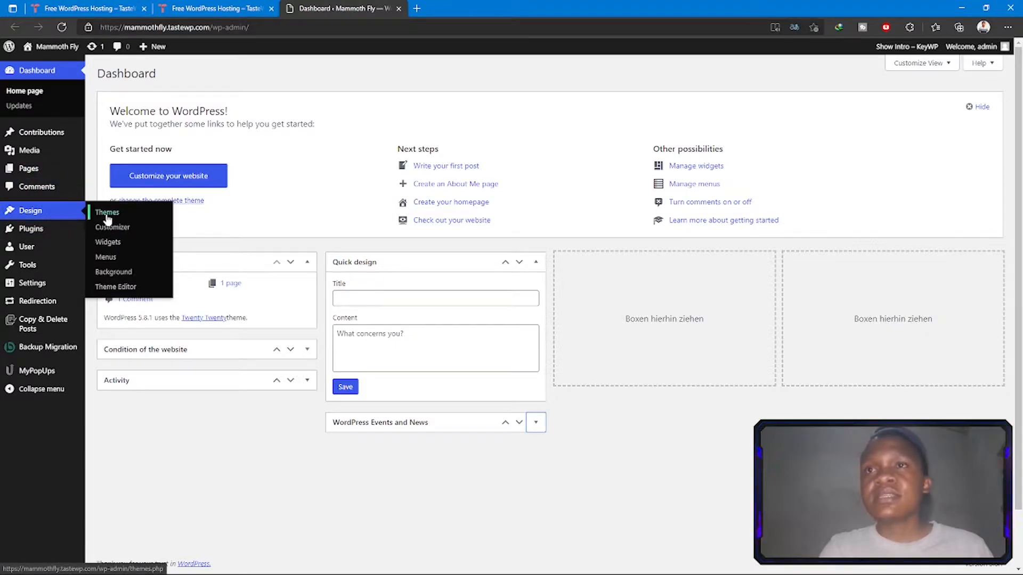
right_click(113, 214)
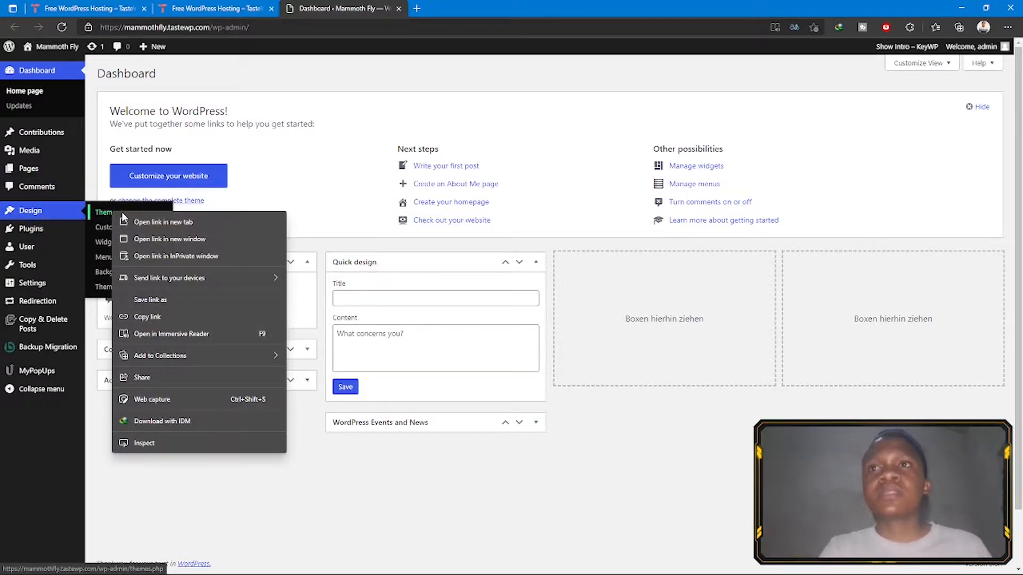
click(133, 221)
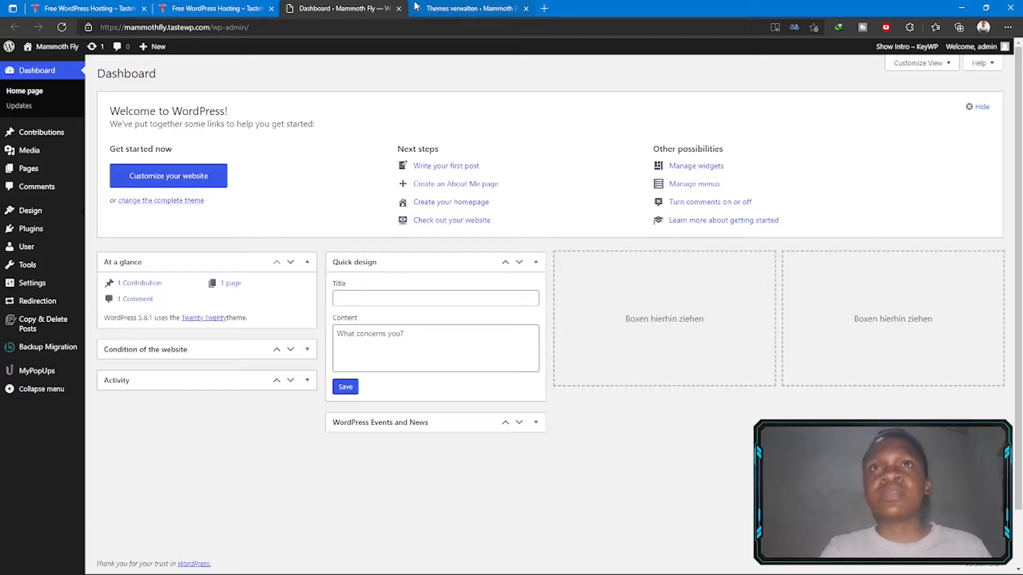
click(450, 8)
Back in the dashboard tab, view the installed plugins and open the popular plugins available for installation
click(374, 16)
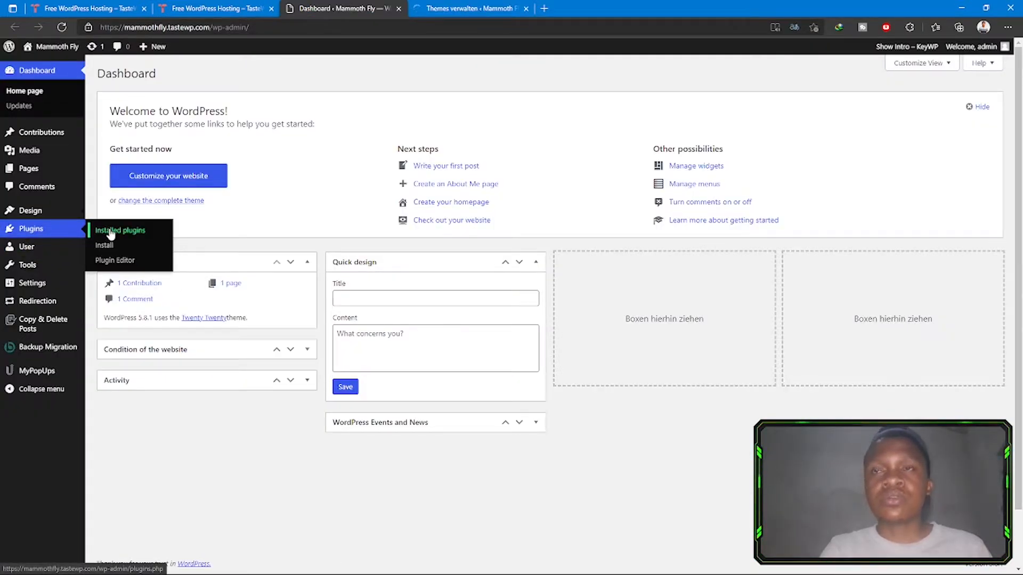
click(110, 232)
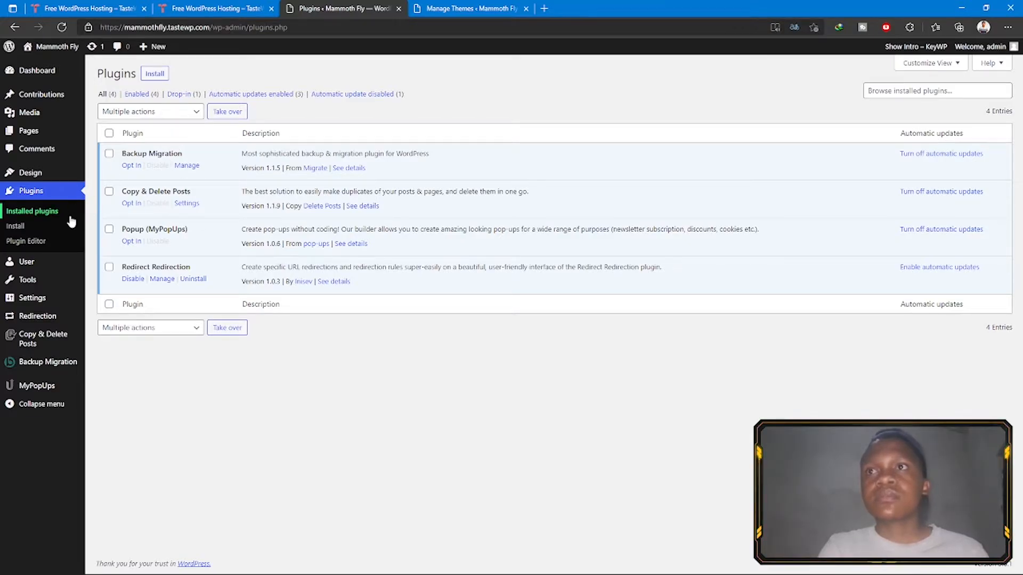
click(21, 228)
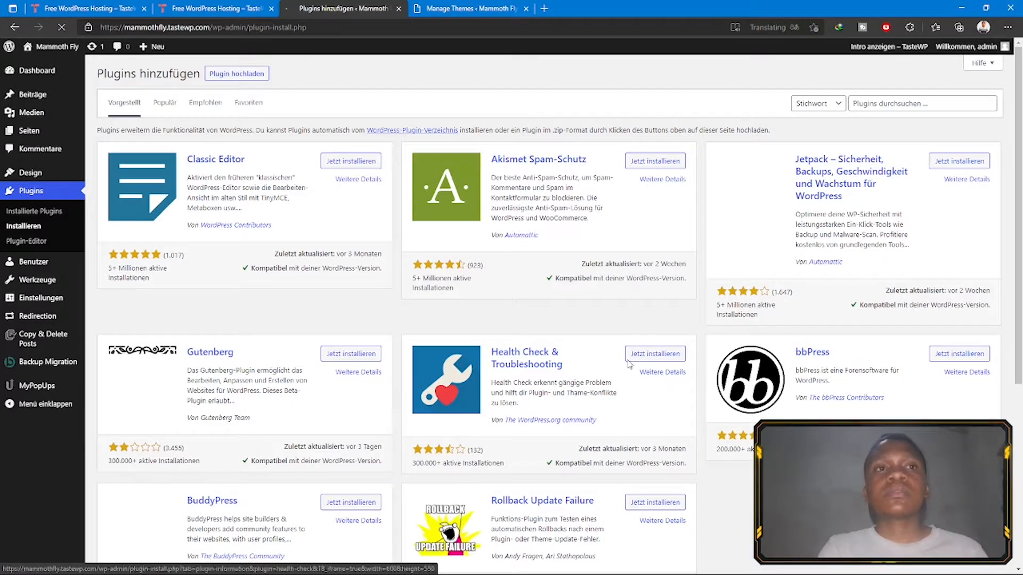
scroll(570, 290, down, 3)
scroll(569, 277, down, 2)
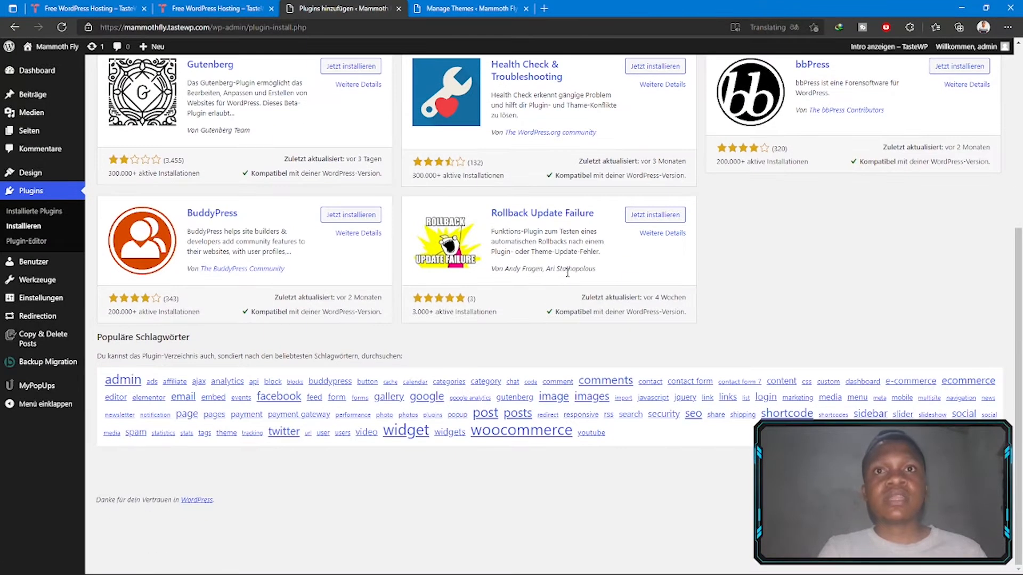
scroll(569, 277, up, 5)
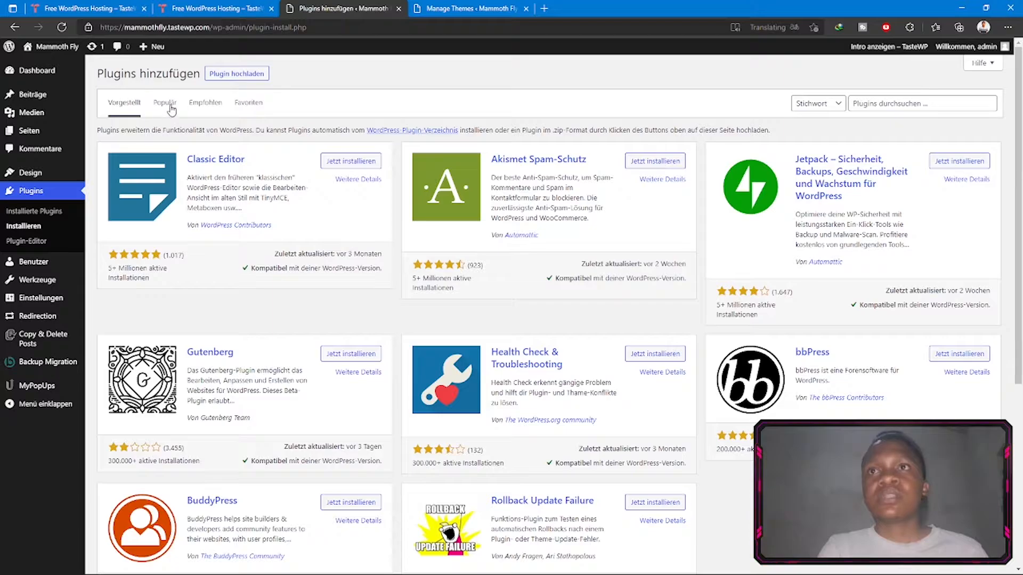
click(170, 109)
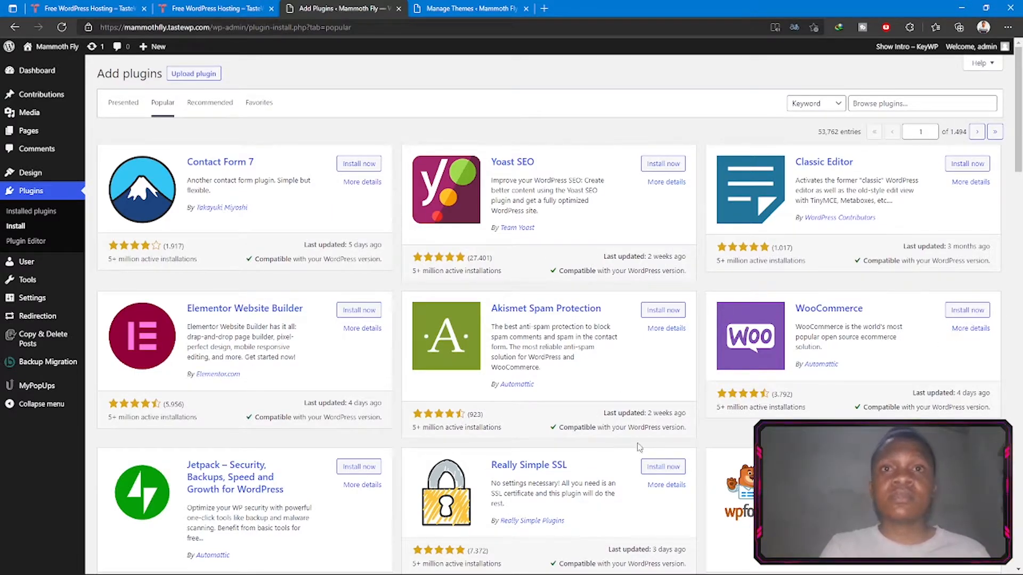
Install the Contact Form 7 and Elementor Website Builder plugins
click(363, 164)
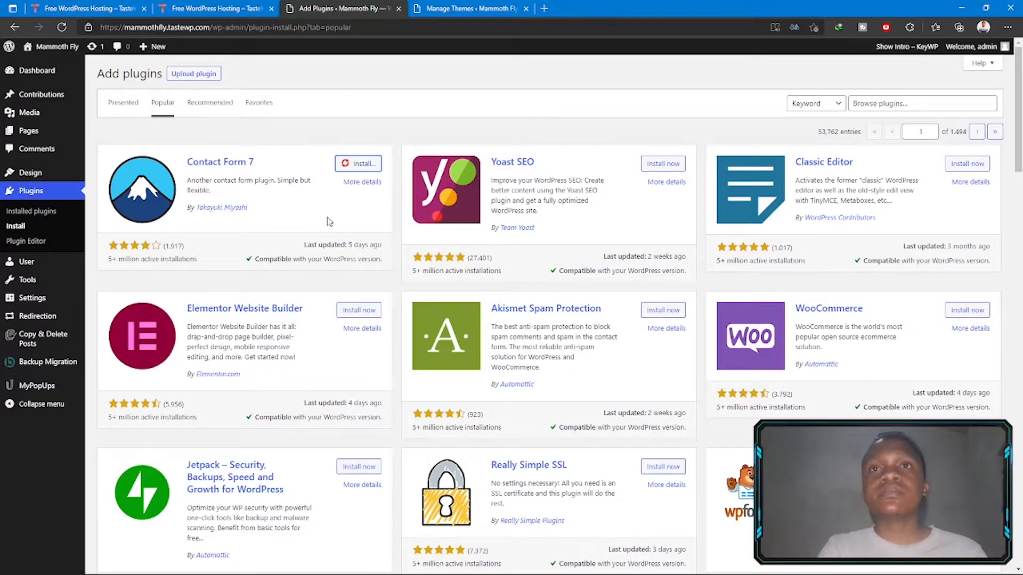
click(364, 313)
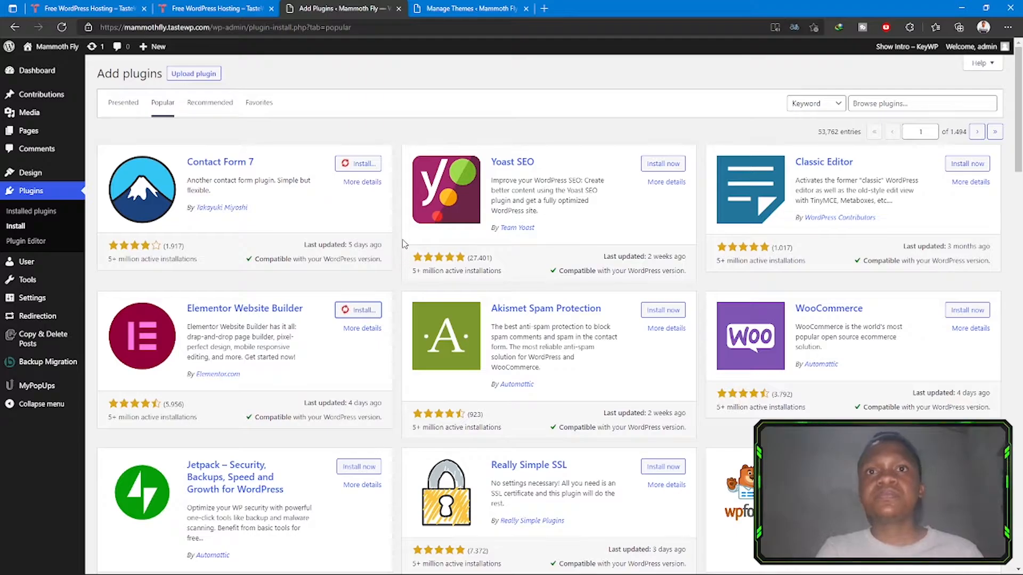
Open the Add Themes page from the theme management tab and open the live website in a new tab
click(466, 6)
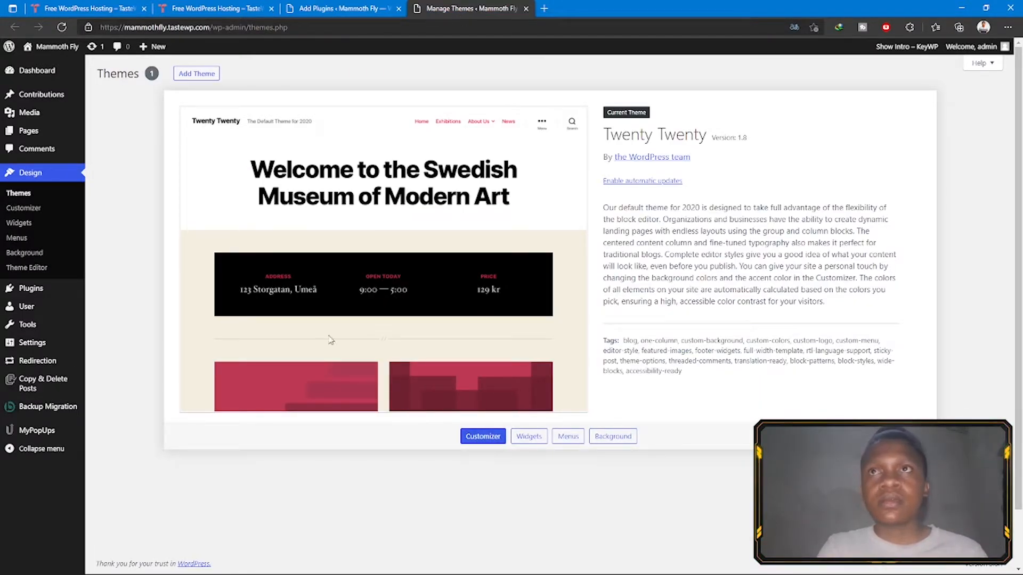
click(208, 78)
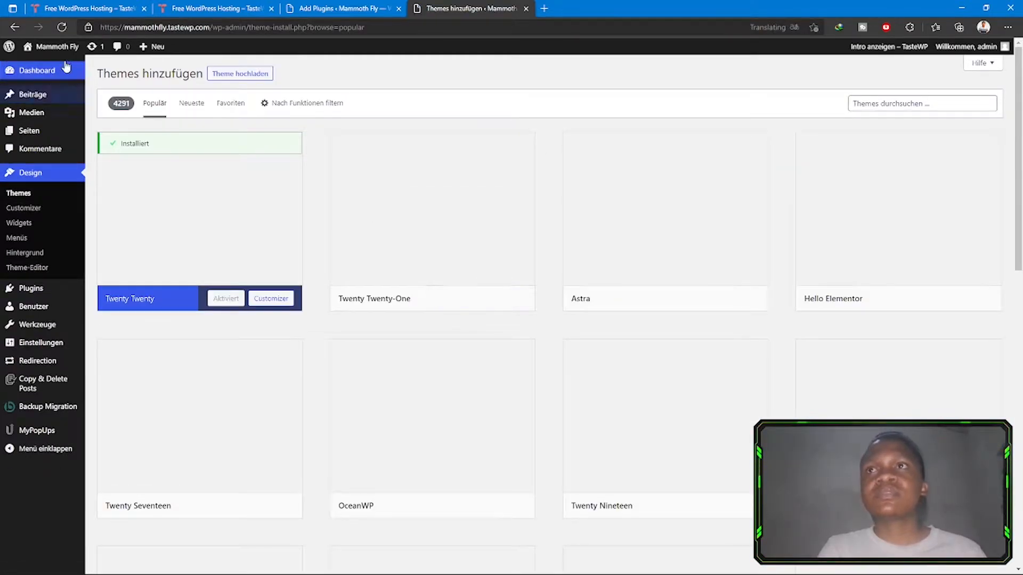
right_click(48, 64)
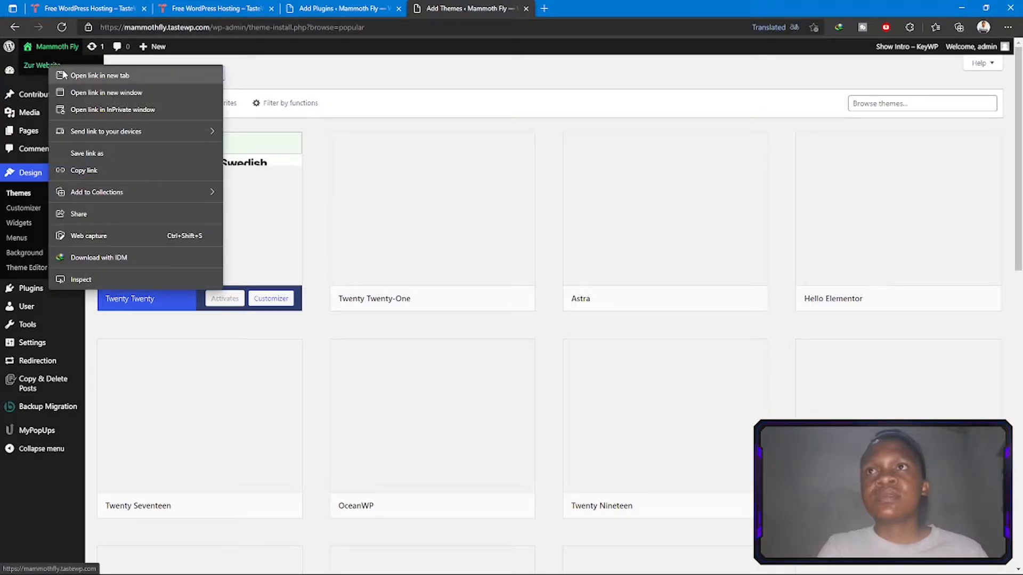
click(80, 73)
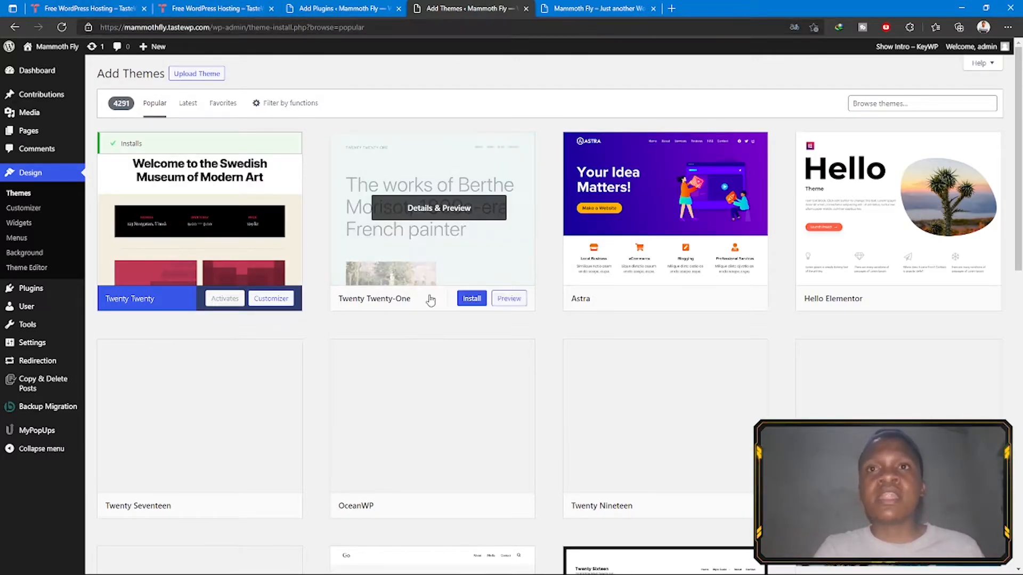
Install the Astra theme from the popular themes and activate it on the site
scroll(436, 265, down, 5)
scroll(440, 265, up, 5)
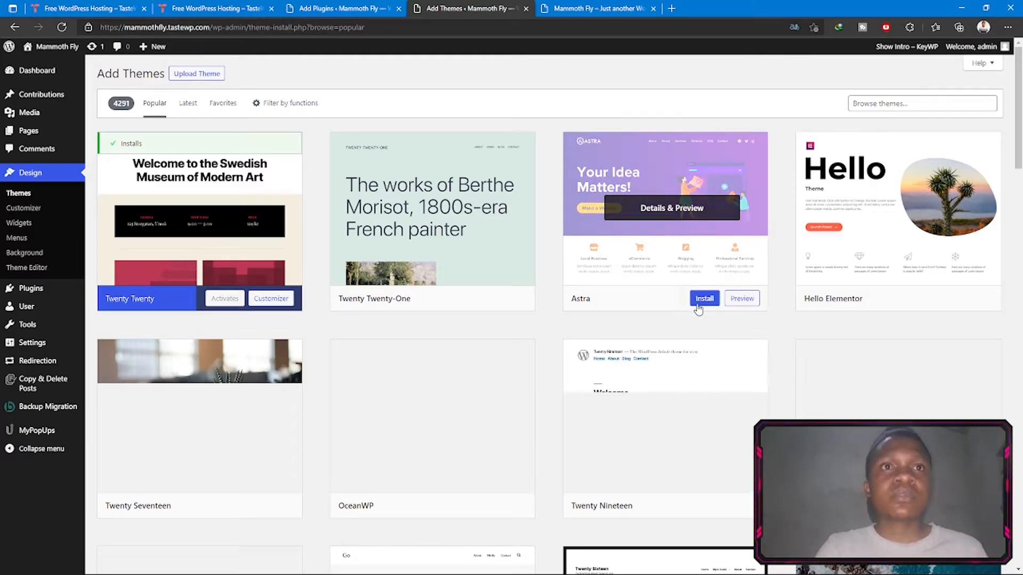
scroll(681, 272, down, 3)
scroll(681, 272, up, 3)
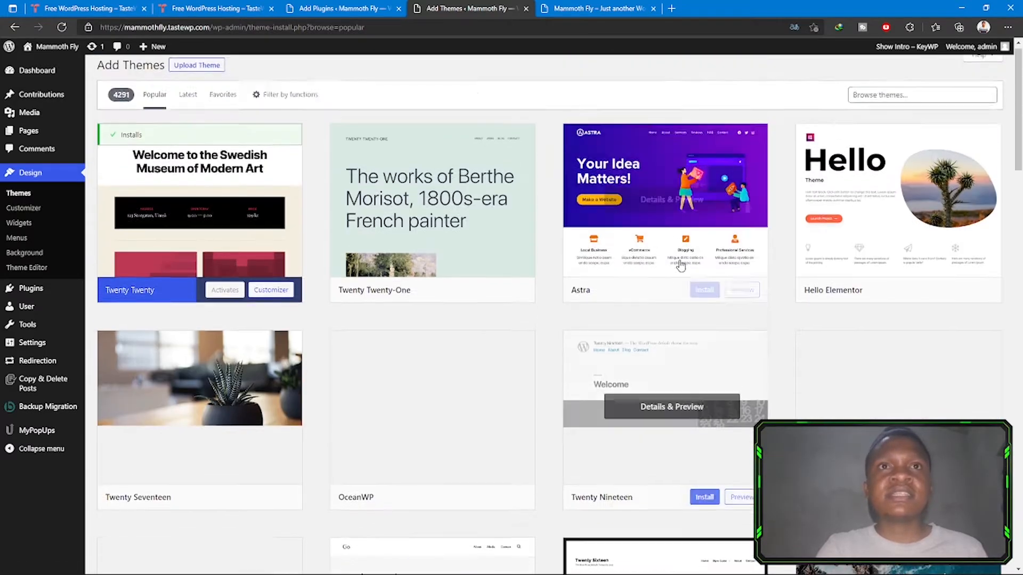
click(702, 300)
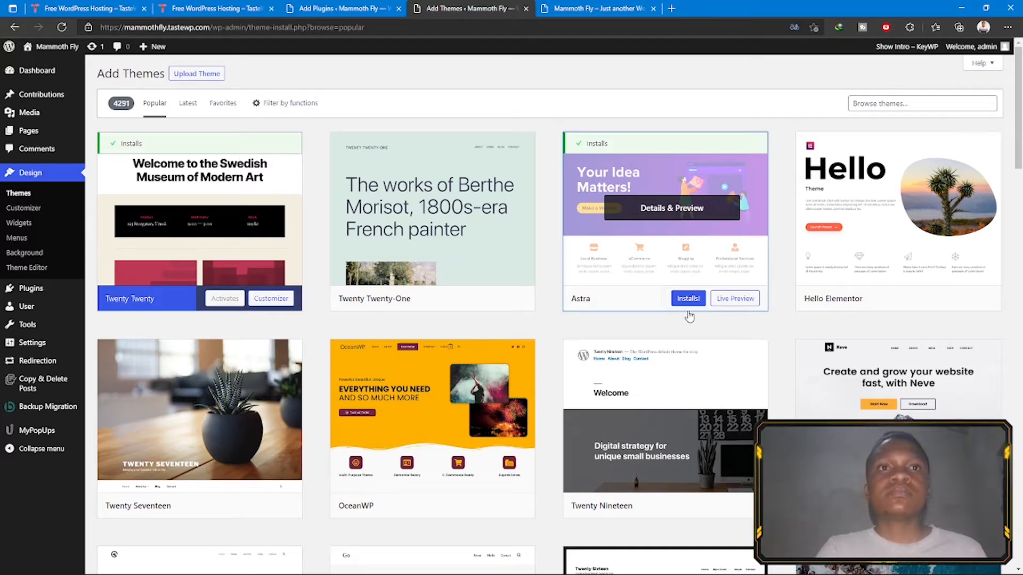
click(687, 299)
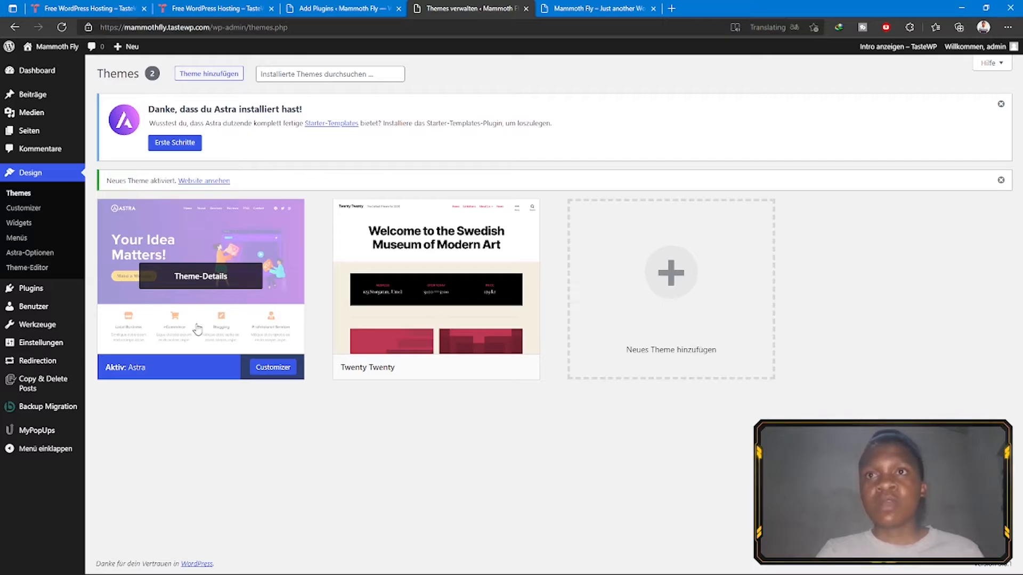
Open the Astra Options from the theme's details and activate the free Import/Export of Customizer Settings plugin
click(197, 277)
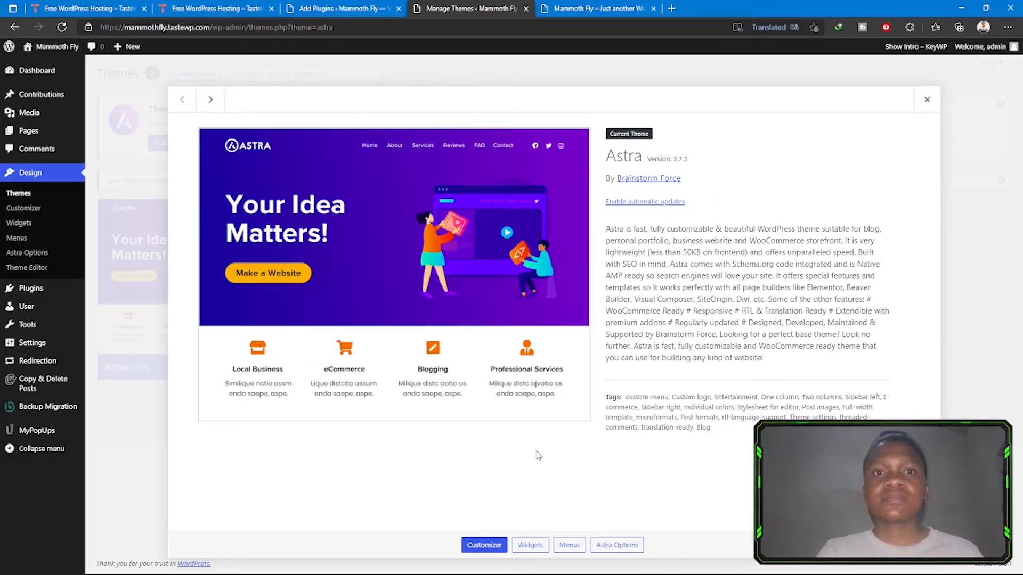
click(607, 545)
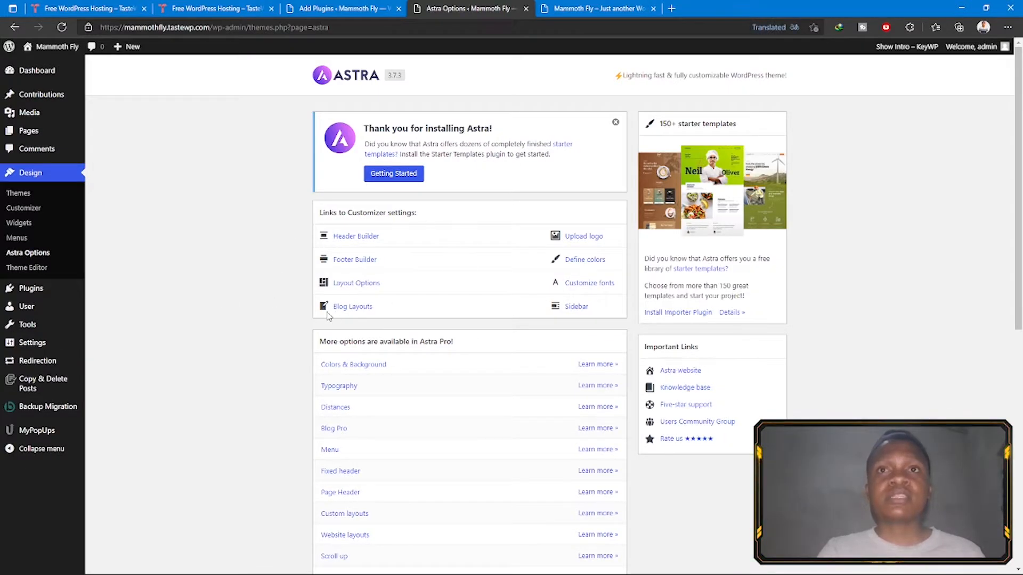
scroll(459, 293, down, 8)
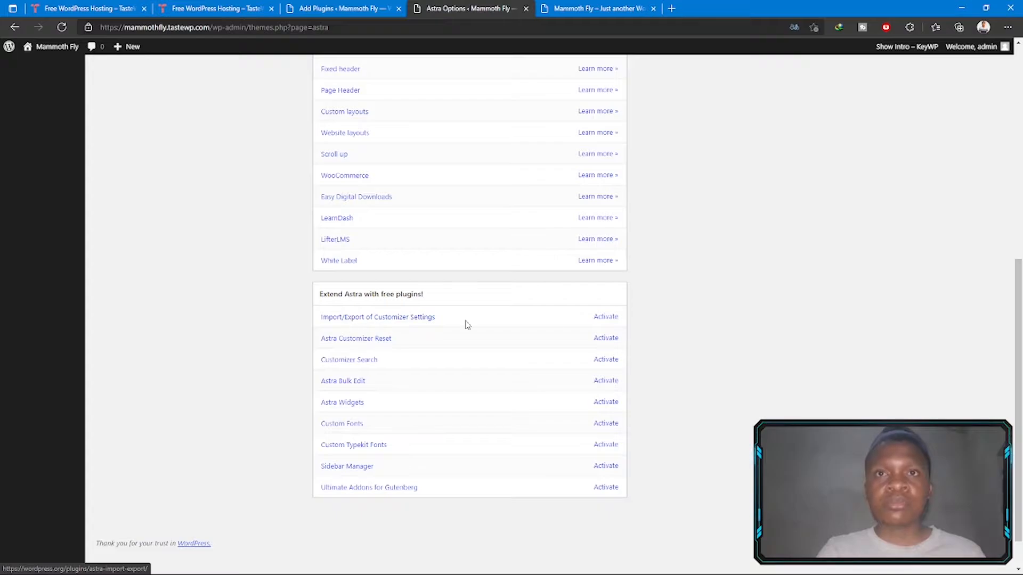
click(603, 318)
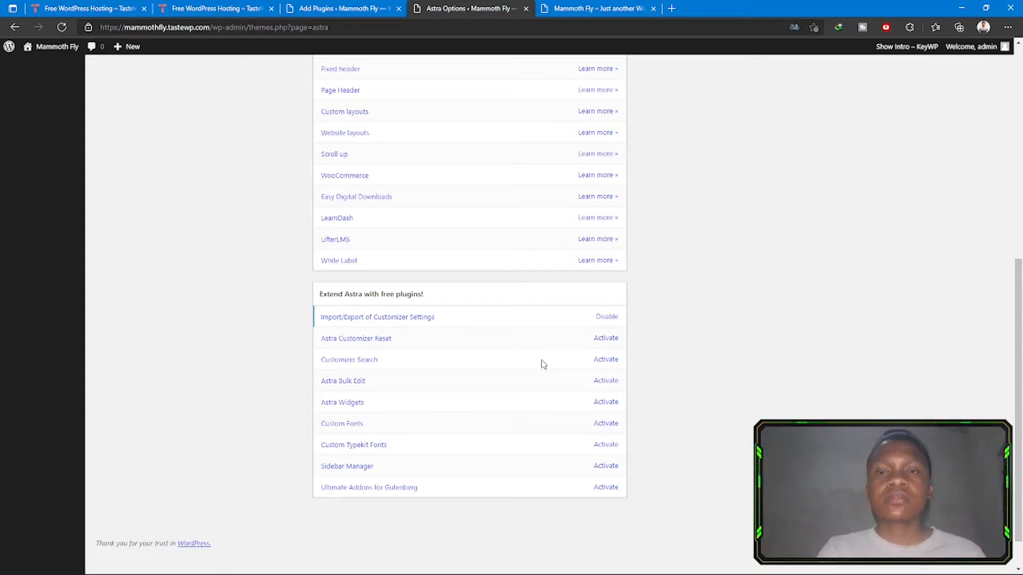
scroll(542, 364, up, 8)
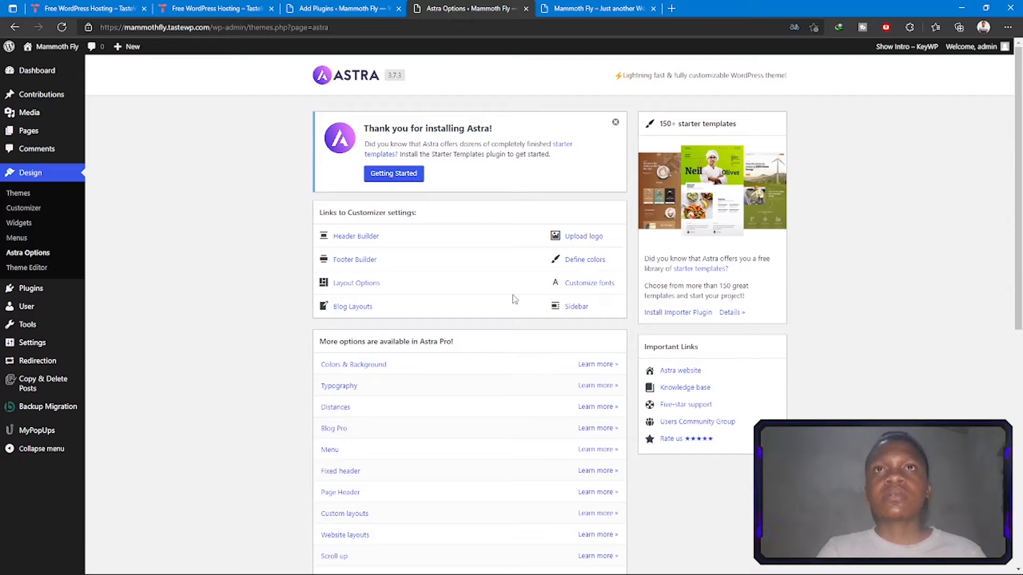
Return to the Add Plugins tab and activate the Contact Form 7 and Elementor plugins
click(329, 6)
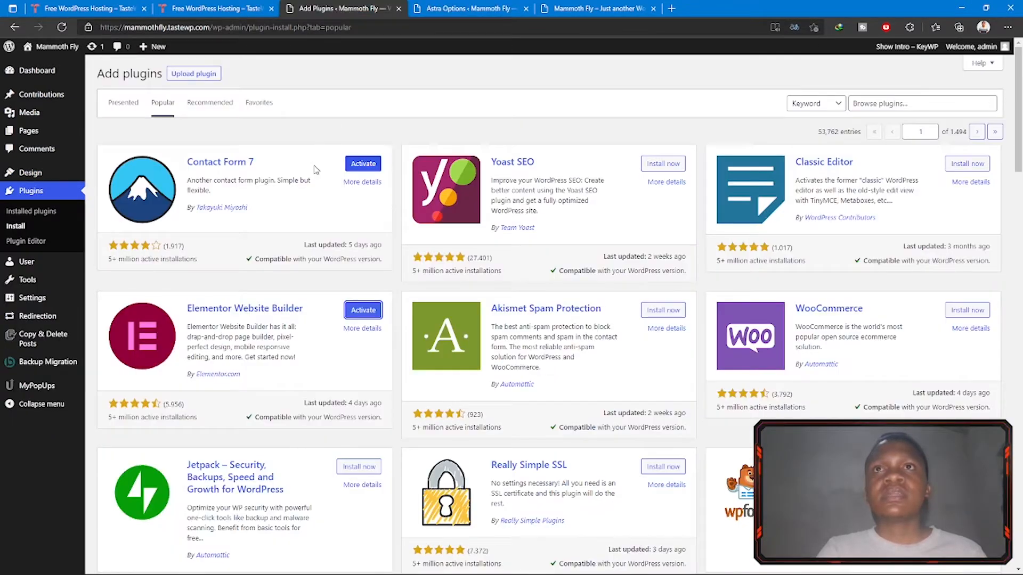
click(357, 169)
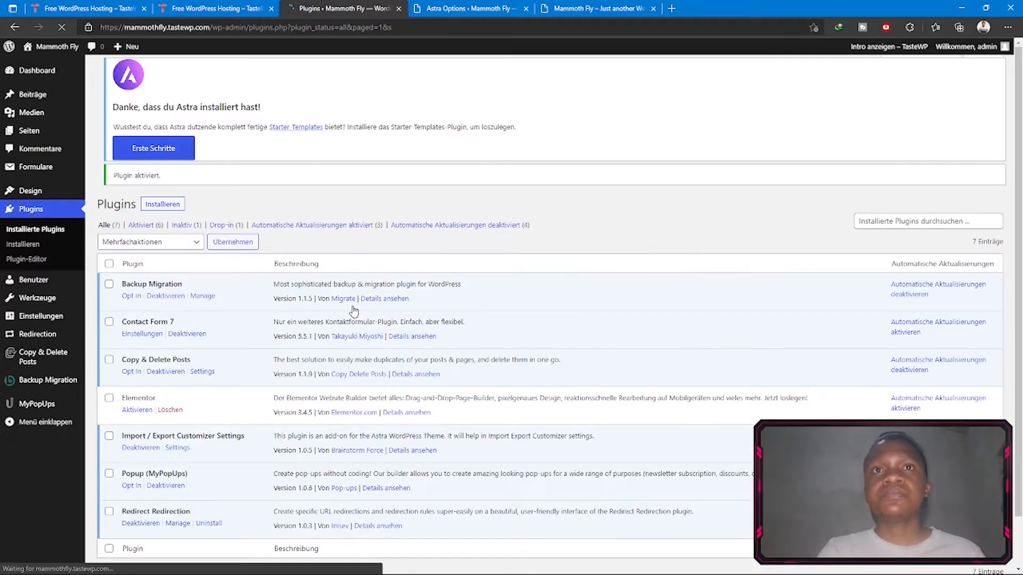
scroll(254, 323, down, 1)
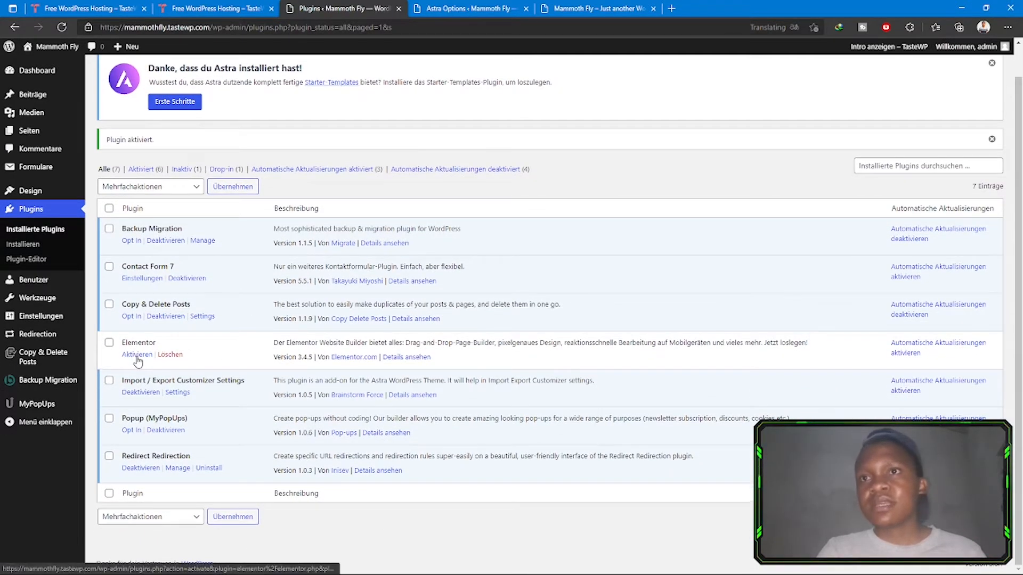
click(137, 356)
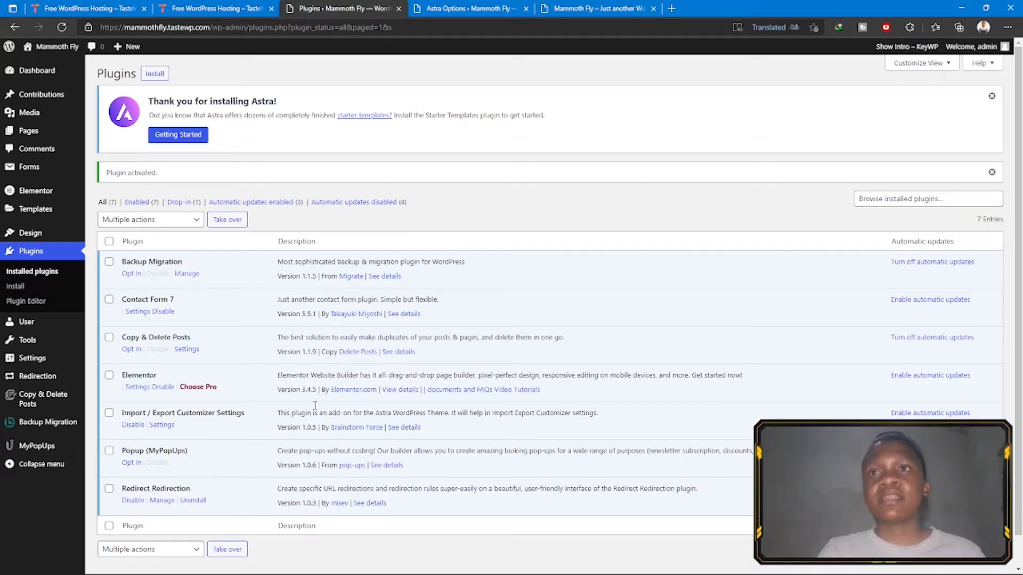
Search the plugins available for installation for "all in one", and install and activate All-in-One WP Migration
click(155, 73)
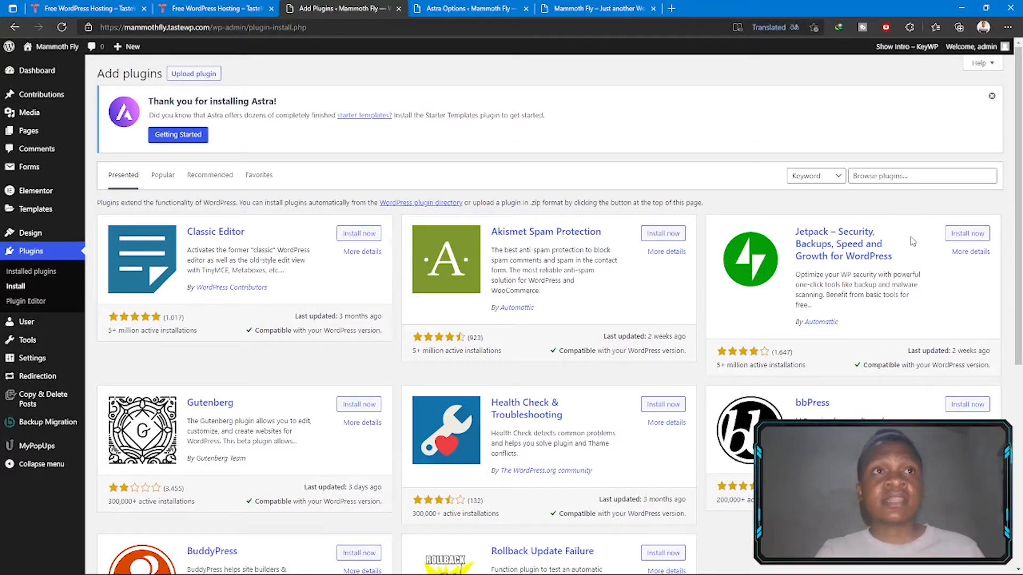
click(916, 178)
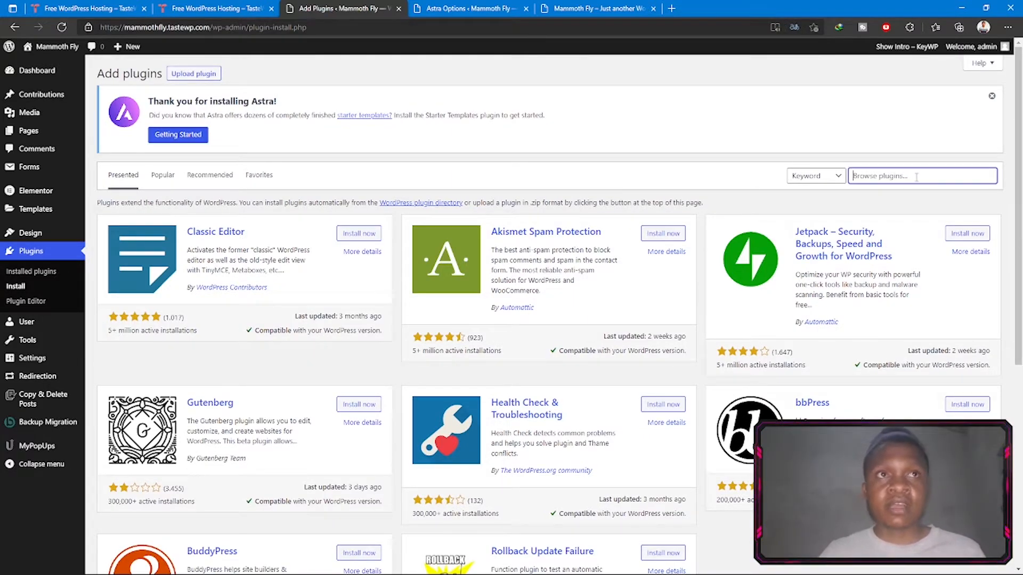
text(l)
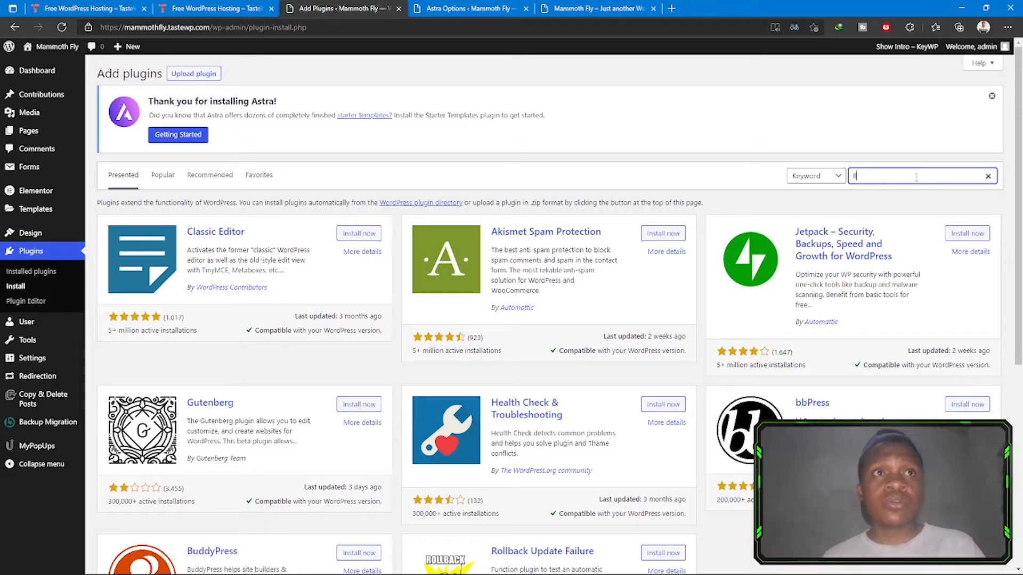
key(BackSpace)
key(BackSpace)
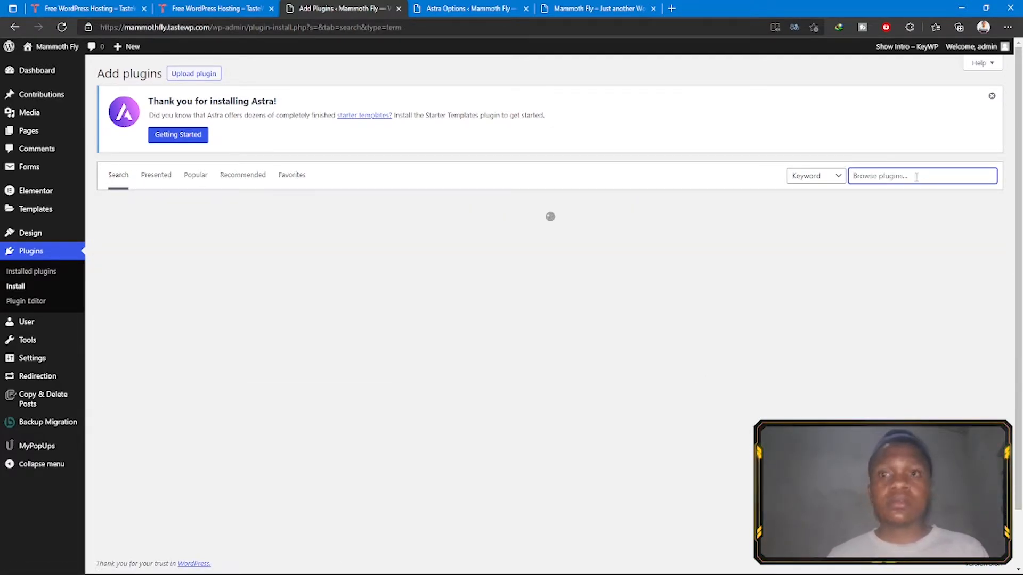
text(a)
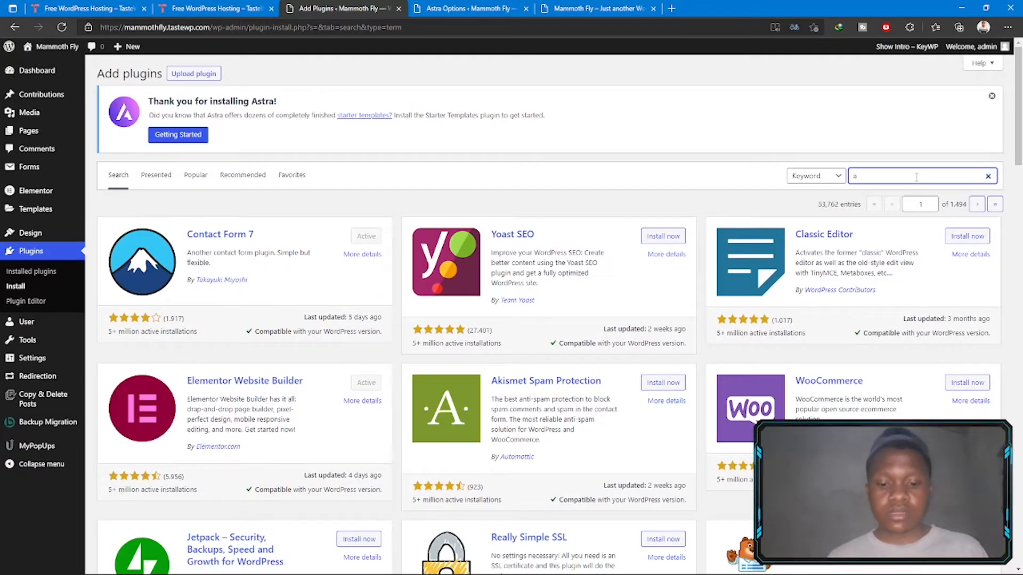
text(ll in)
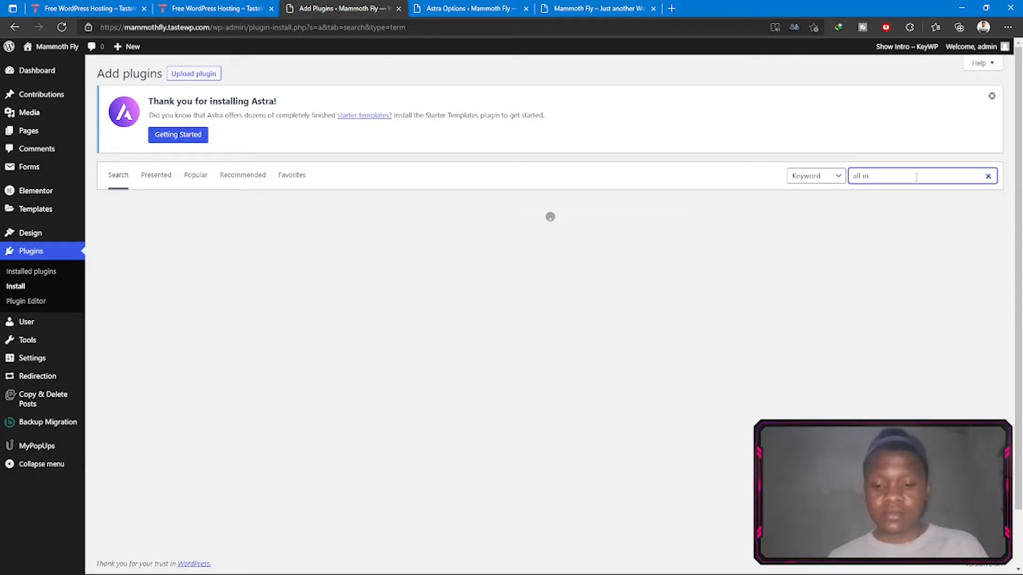
text( one)
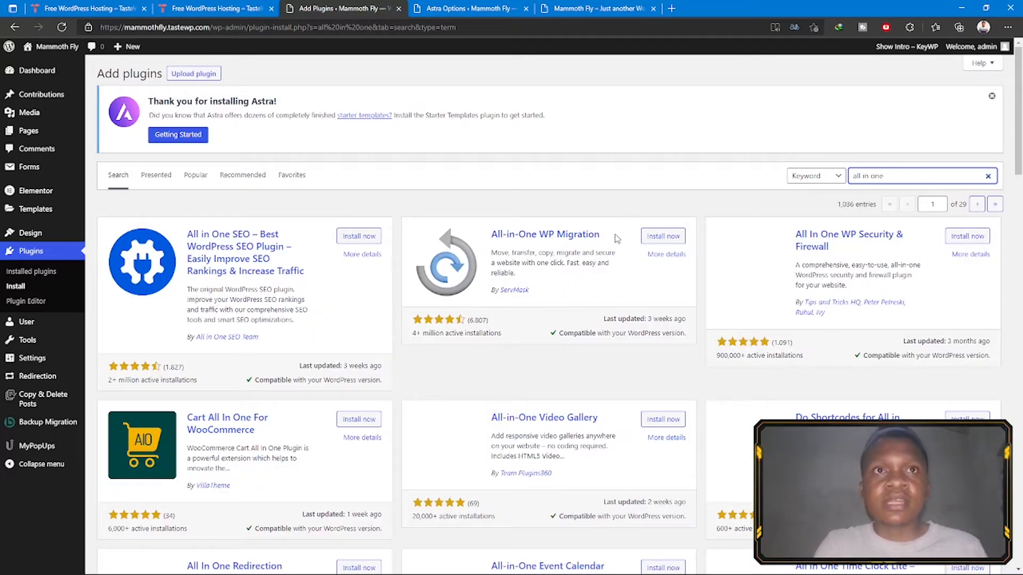
click(662, 236)
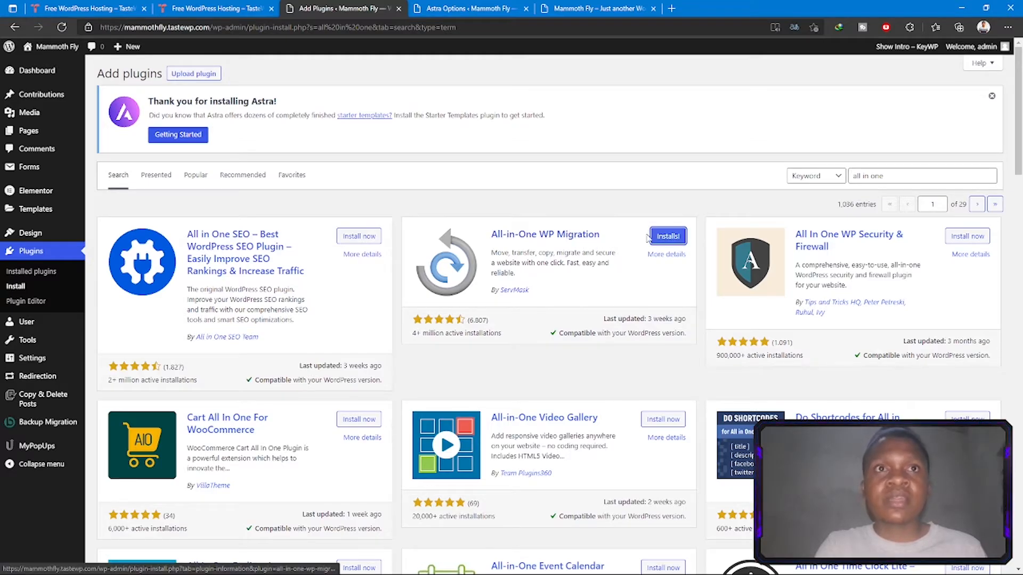
click(664, 236)
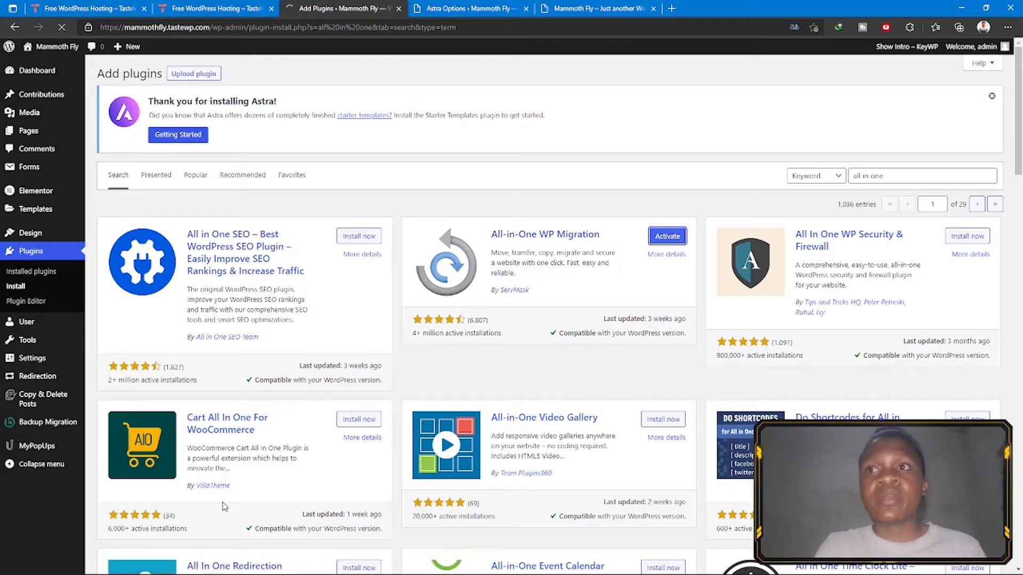
Install and activate the Starter Templates plugin from the Getting Started notice in the Astra Options tab
click(501, 8)
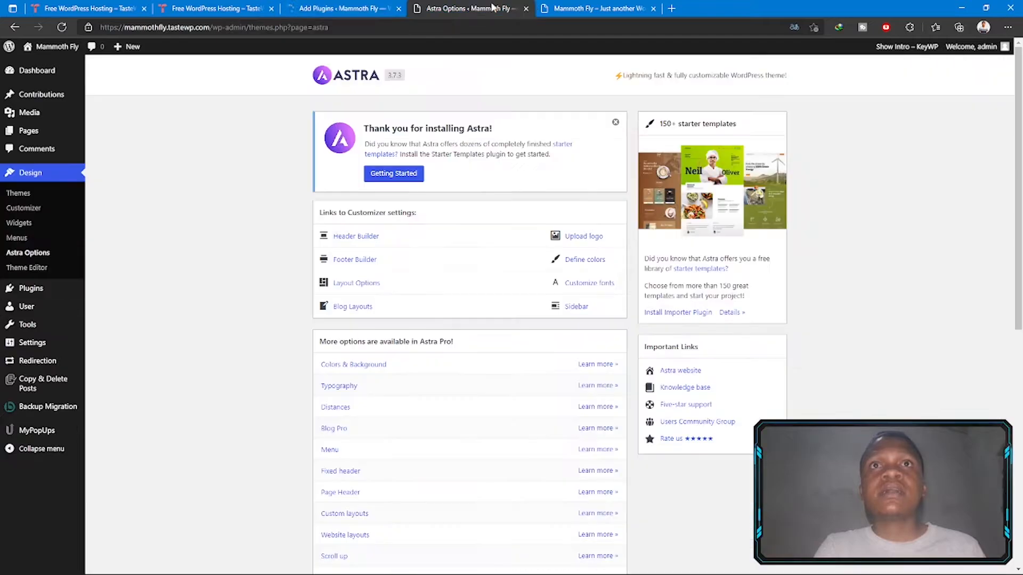
click(407, 175)
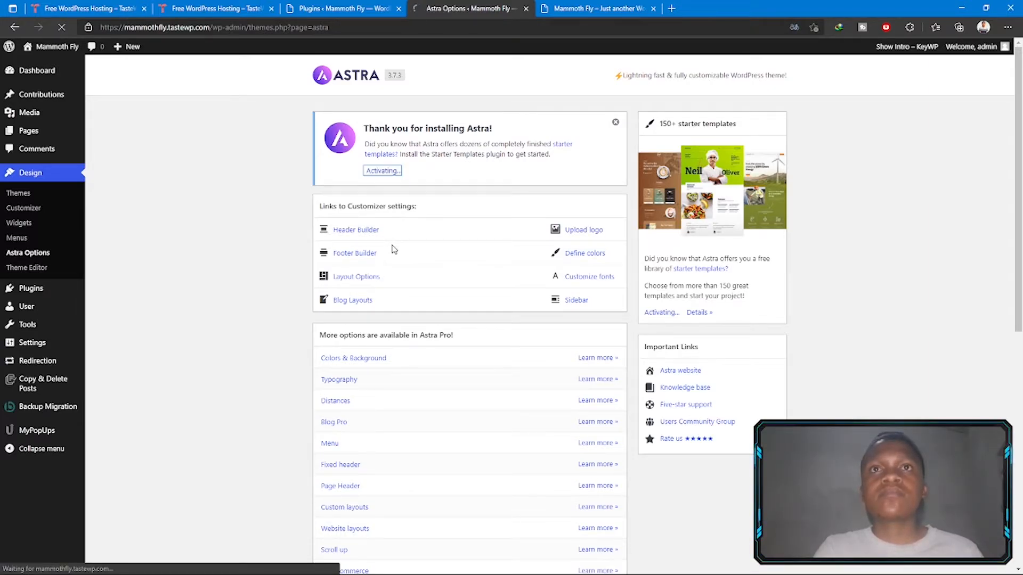
Open the All-in-One WP Migration export page from the plugins tab, and choose Elementor as page builder in the Starter Templates tab
click(336, 11)
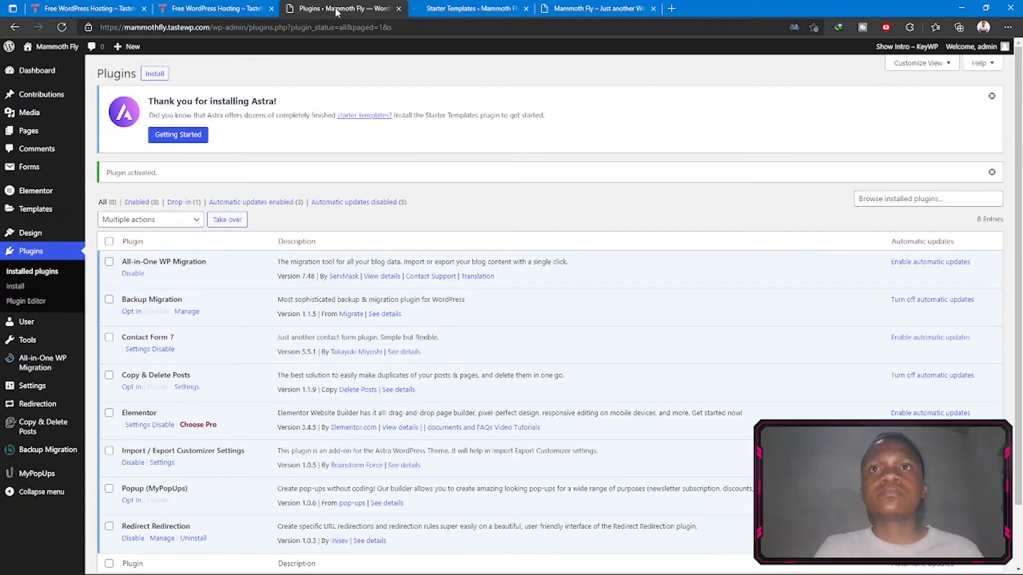
mouse_move(41, 367)
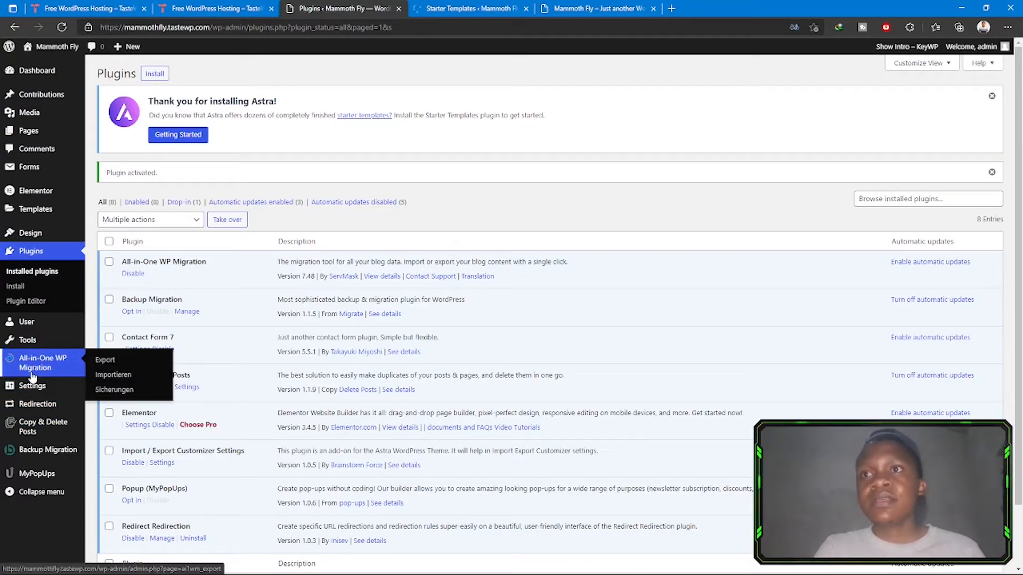
click(105, 362)
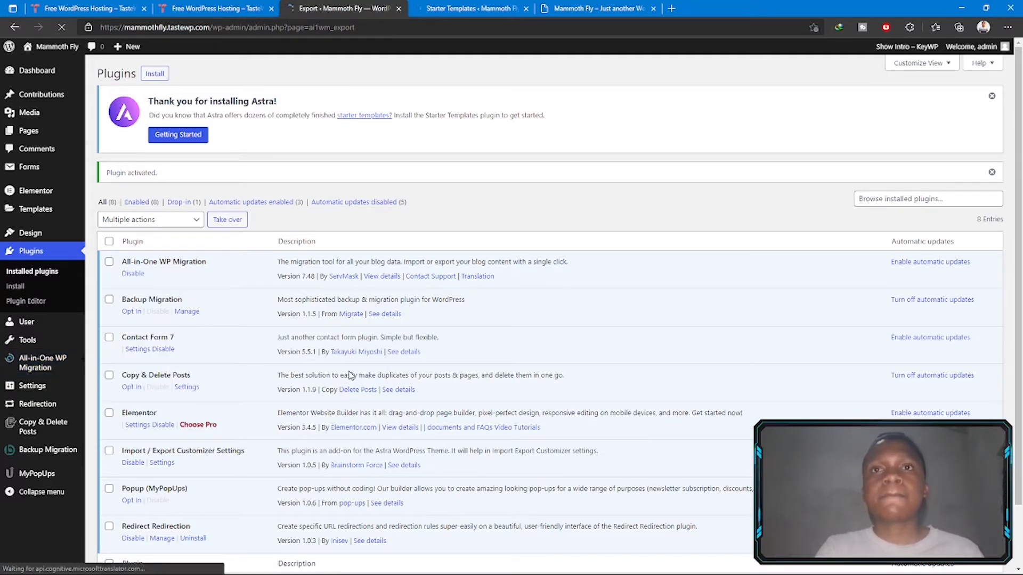
click(476, 6)
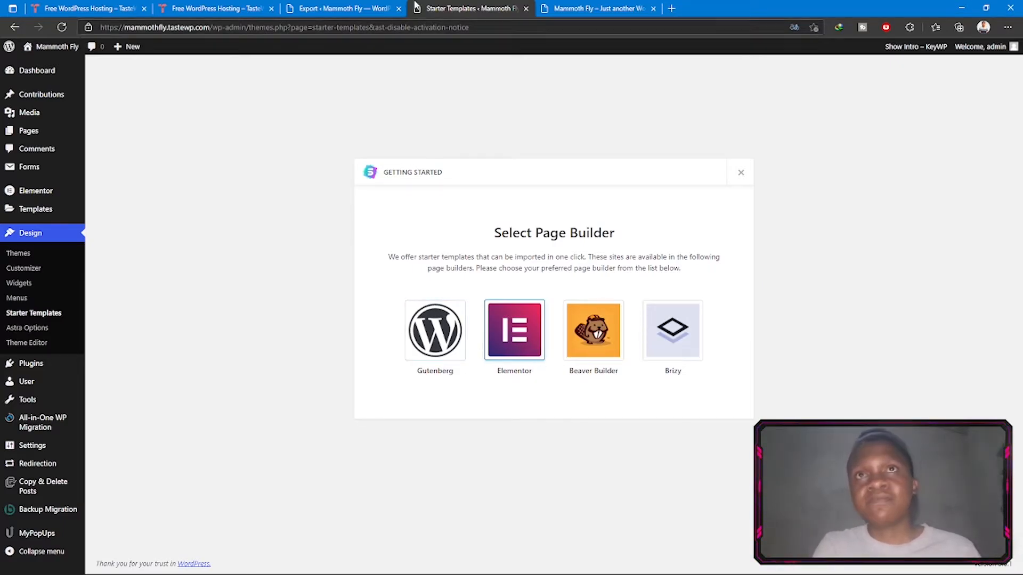
Start exporting the website to a file with All-in-One WP Migration
click(335, 4)
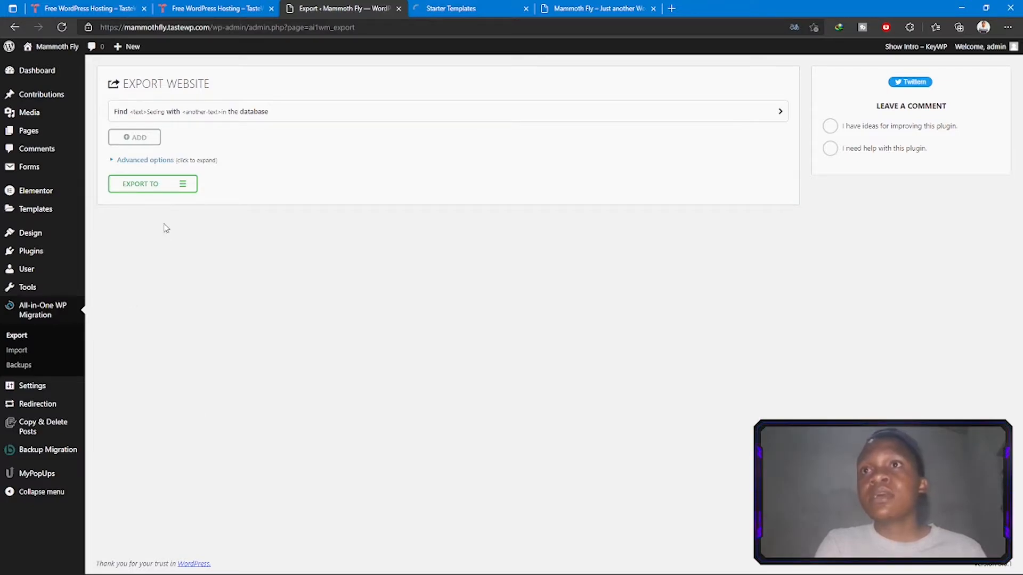
click(183, 184)
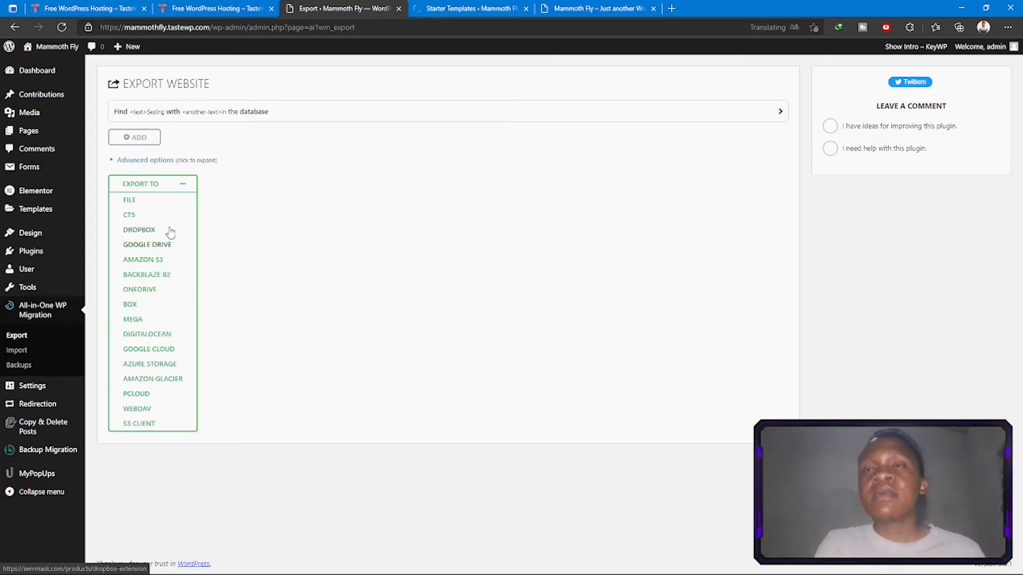
click(133, 202)
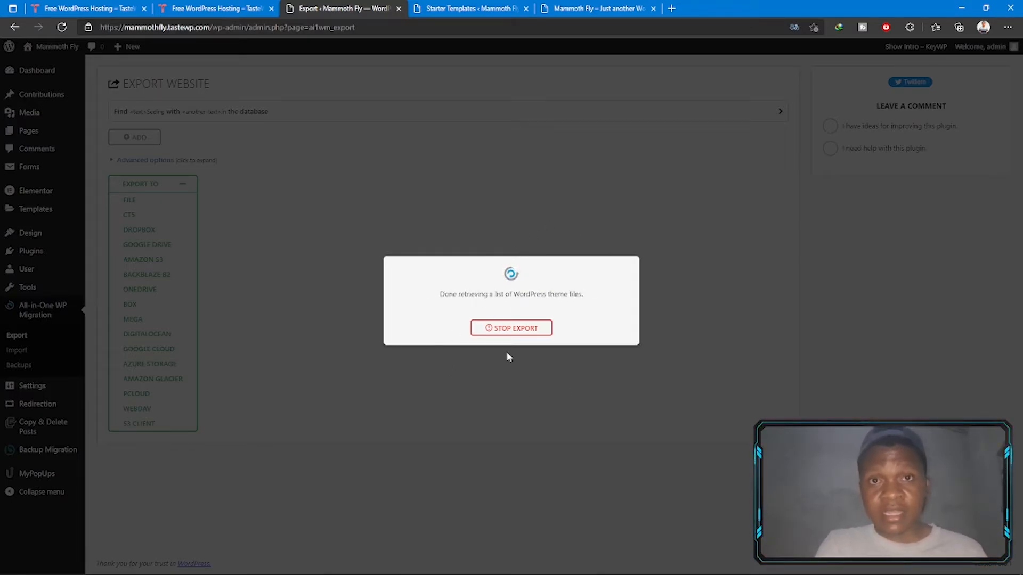
Browse the Elementor starter templates and open the Brand Store template
click(457, 8)
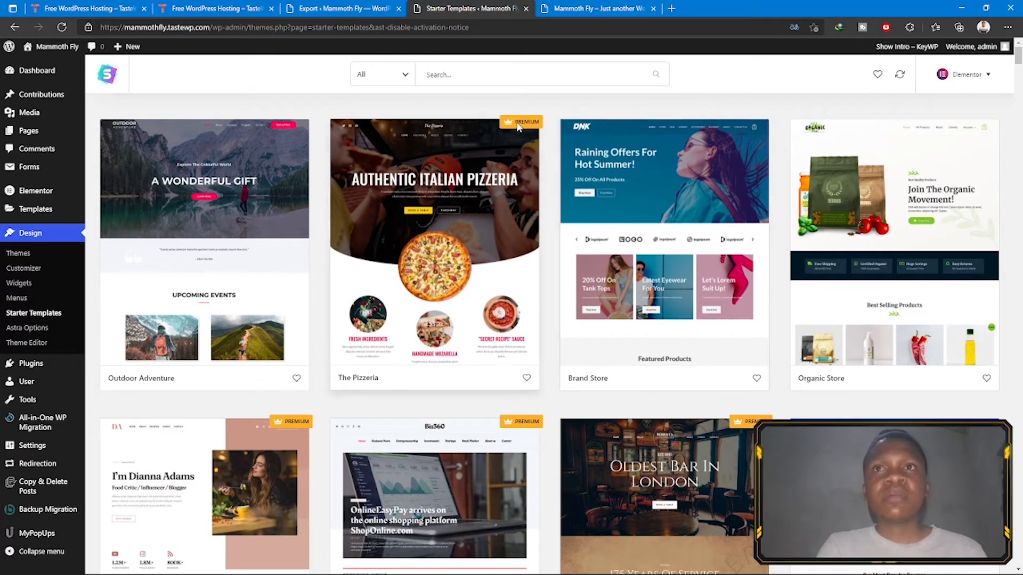
scroll(497, 280, down, 7)
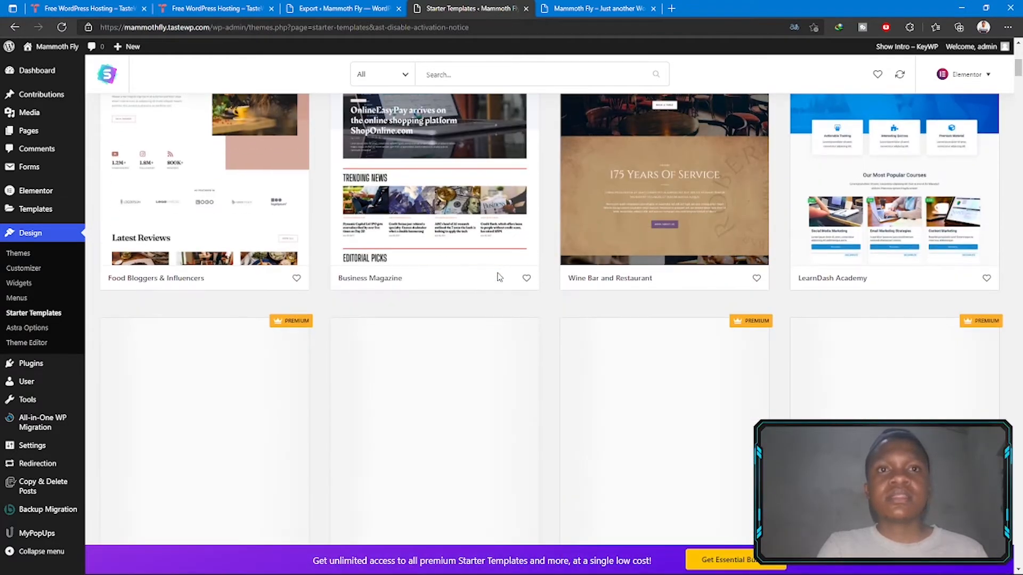
scroll(638, 220, up, 7)
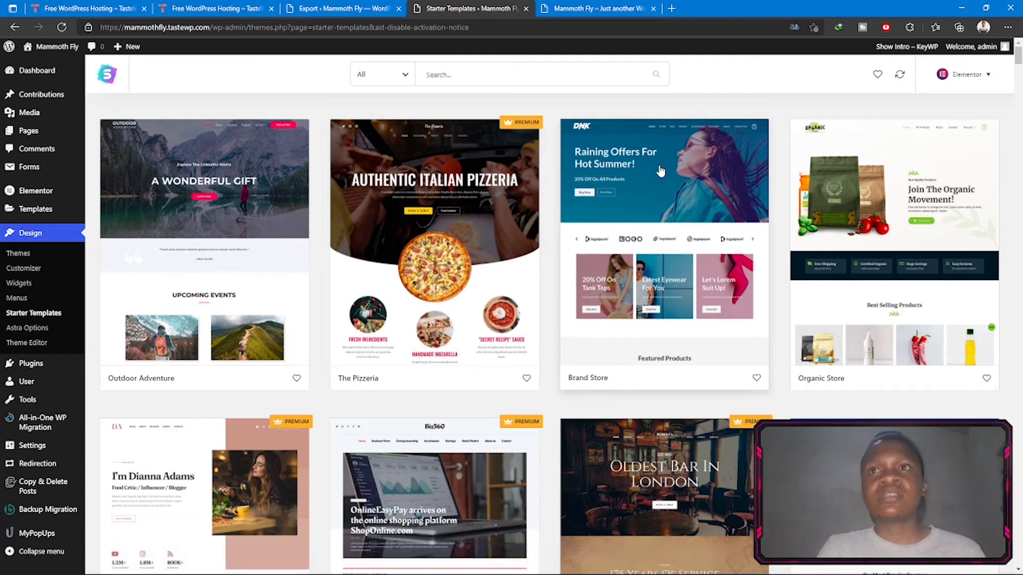
click(661, 171)
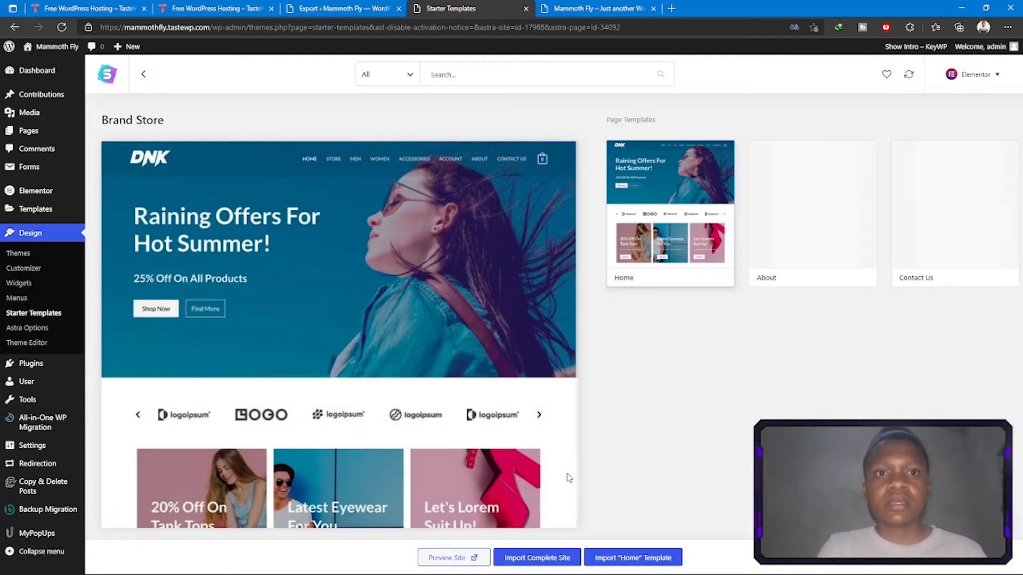
Start importing the complete Brand Store site, skipping the Disable Debug Mode condition
click(544, 560)
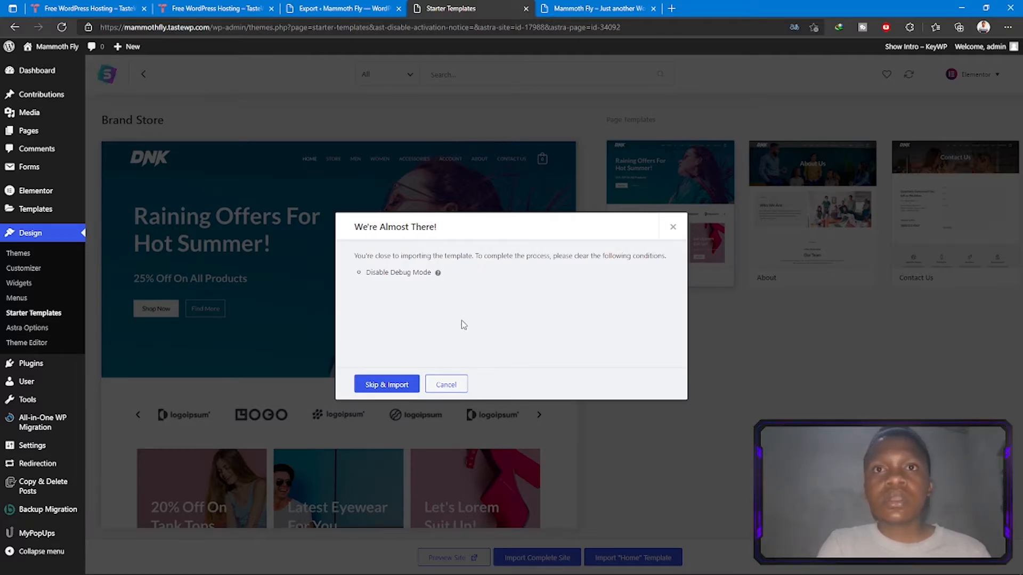
click(391, 392)
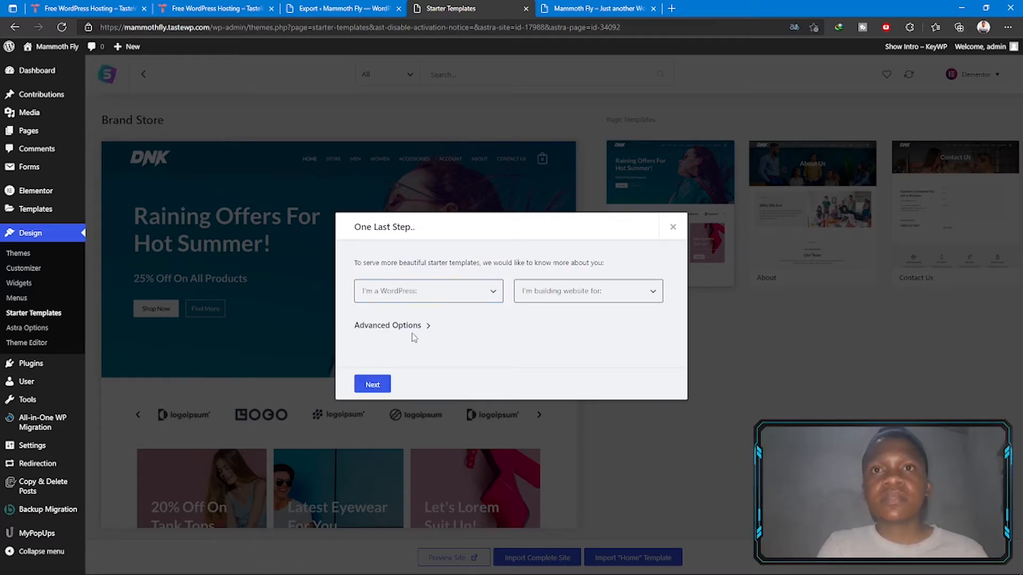
click(384, 386)
Answer the import questions with Beginner and Myself/My company, skip the contact details, and try to run the complete site import
click(452, 292)
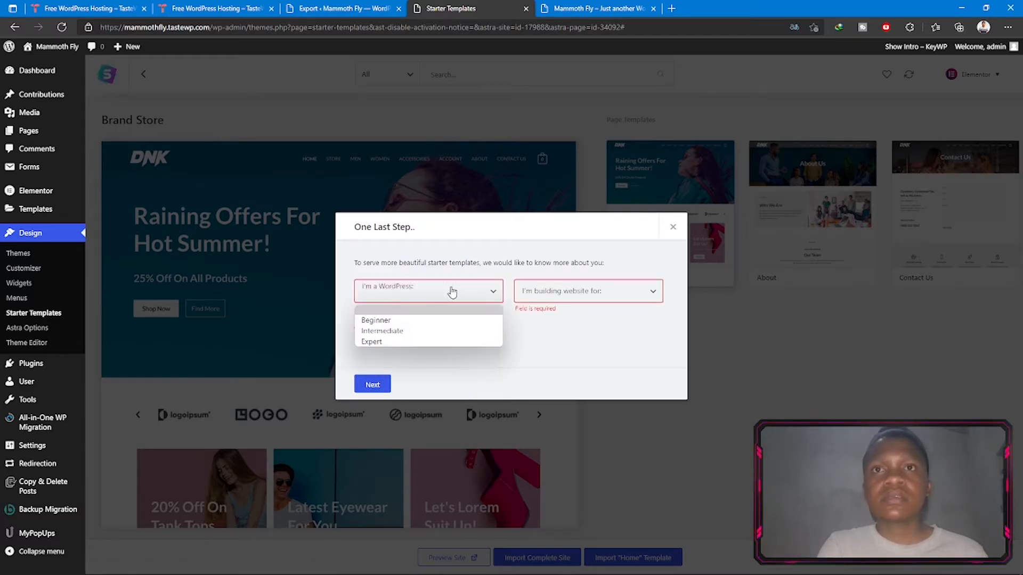
click(394, 321)
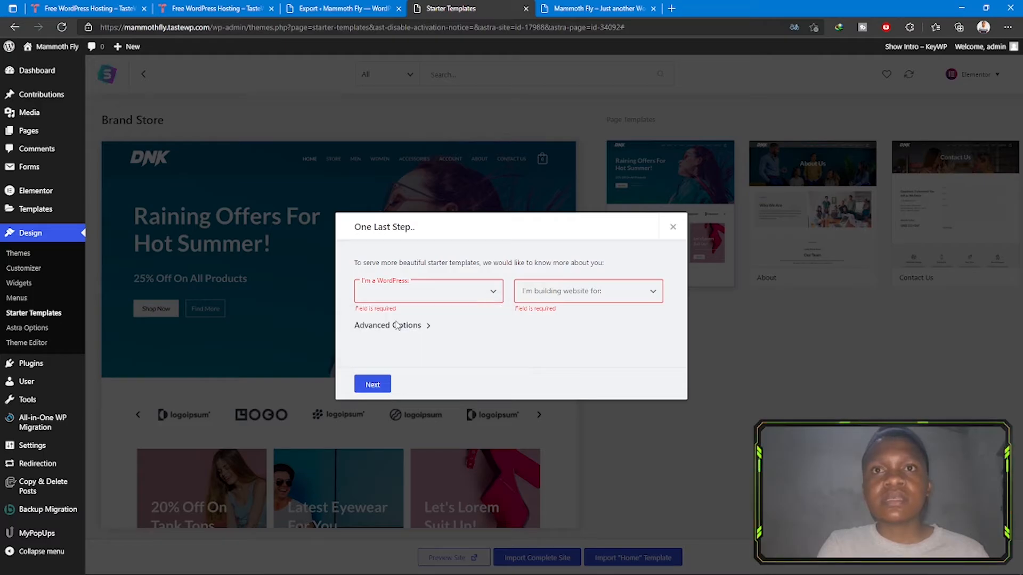
click(554, 293)
click(554, 320)
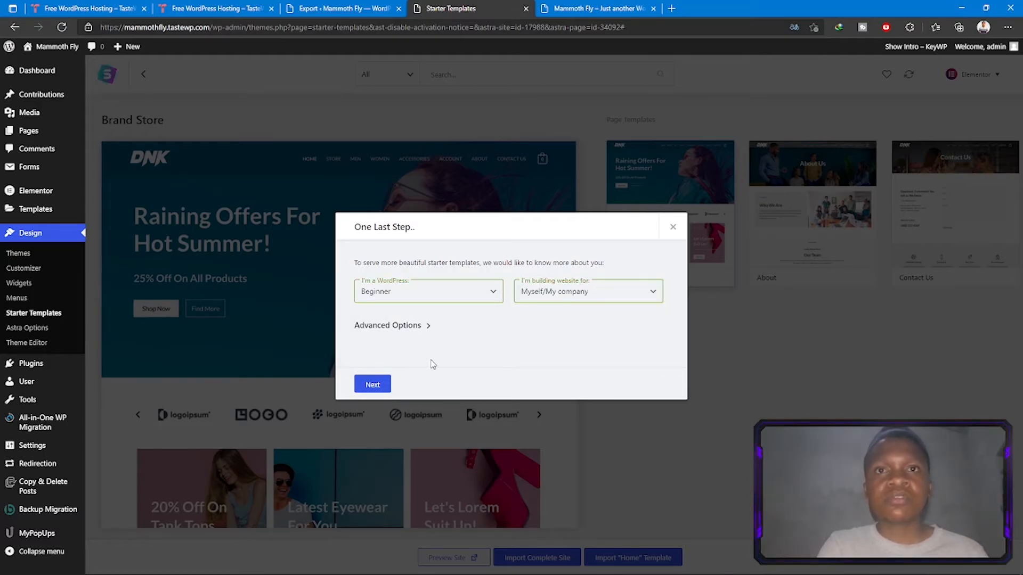
click(372, 384)
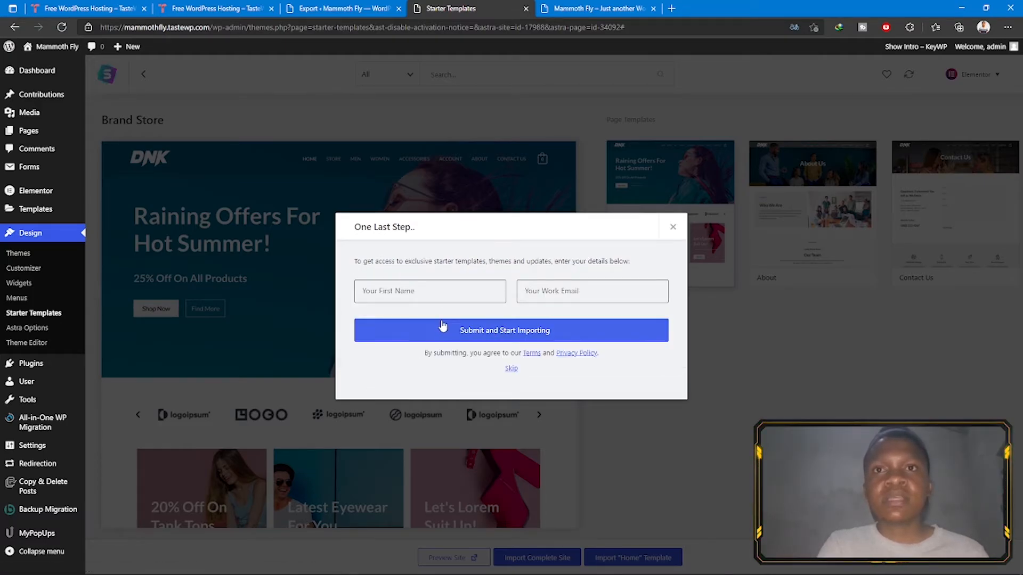
click(508, 370)
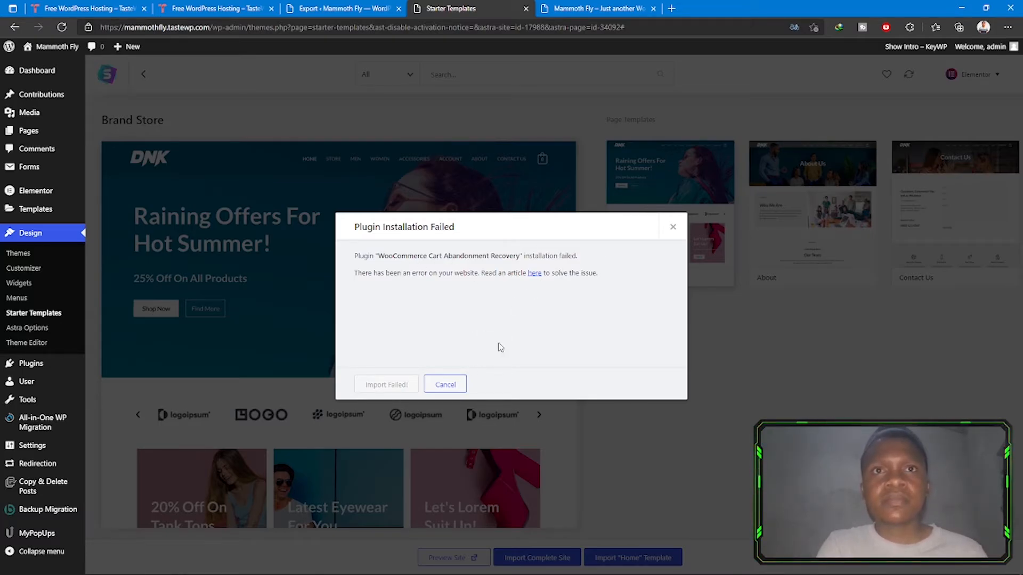
click(446, 384)
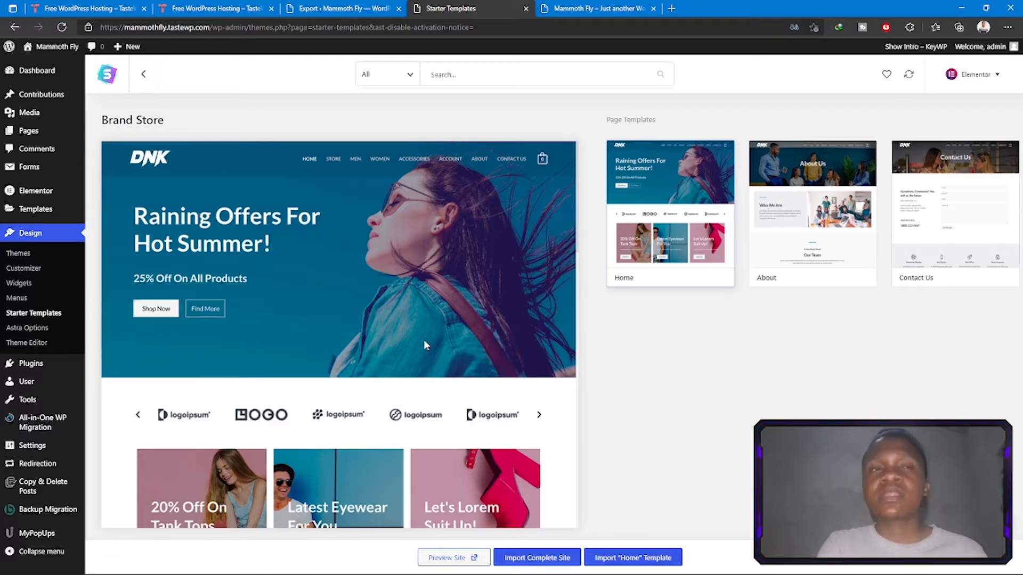
Import only the Brand Store "Home" page template, skipping the debug mode and dynamic content notices
scroll(426, 346, down, 1)
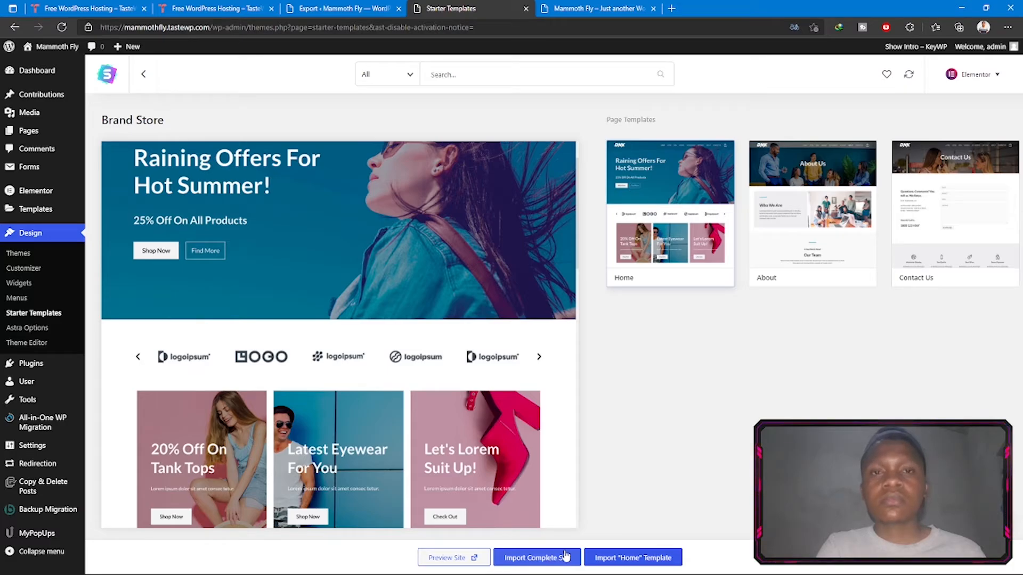
click(607, 560)
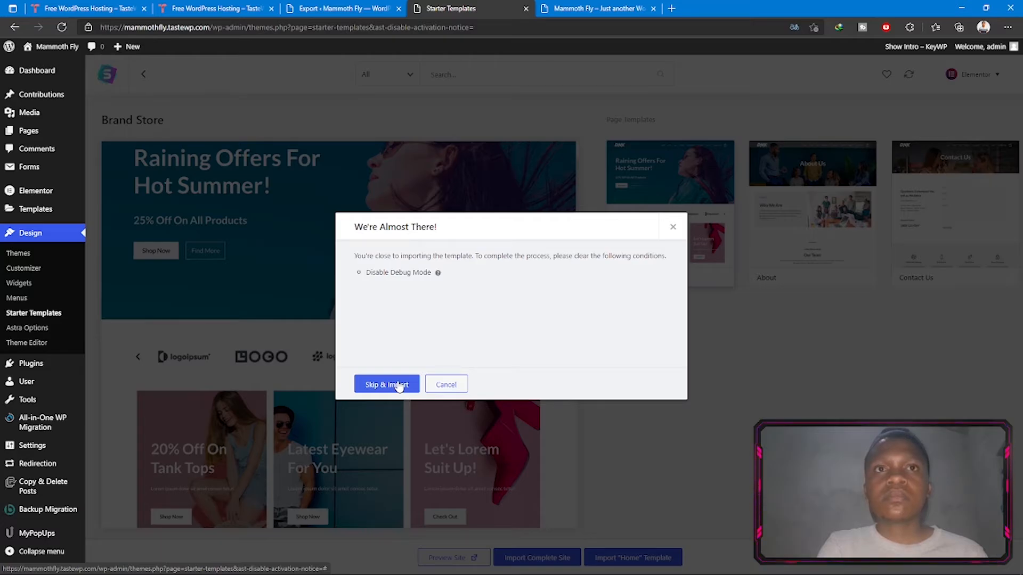
click(398, 386)
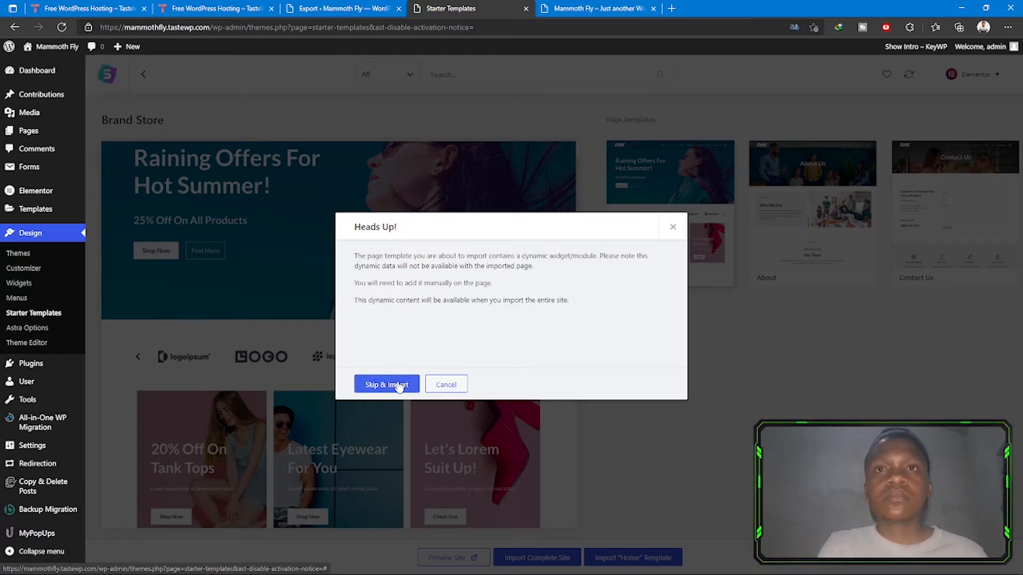
click(398, 386)
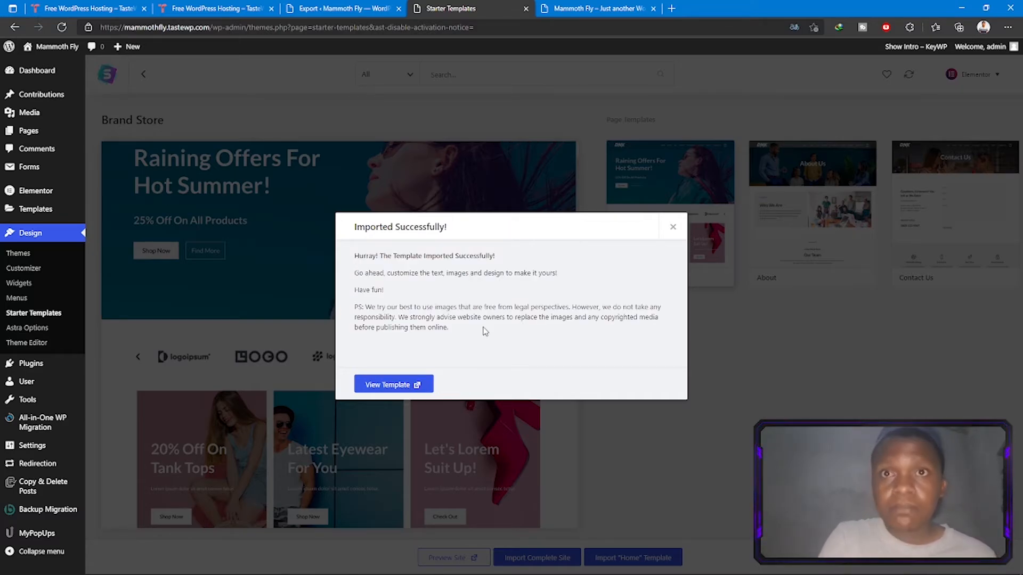
View the imported Home template on the live site and examine its sections from the hero banner to the footer
click(399, 386)
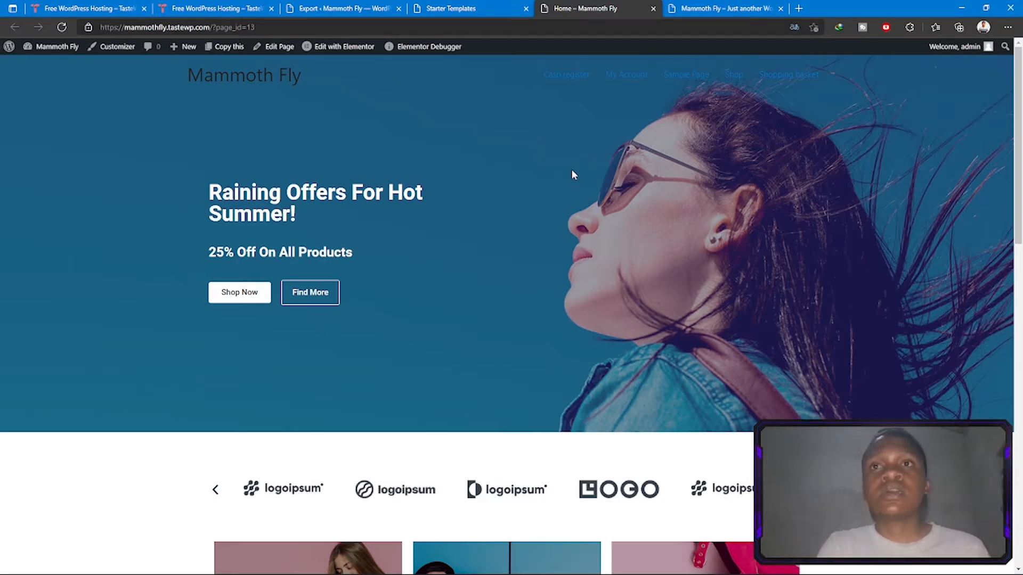
scroll(794, 296, down, 5)
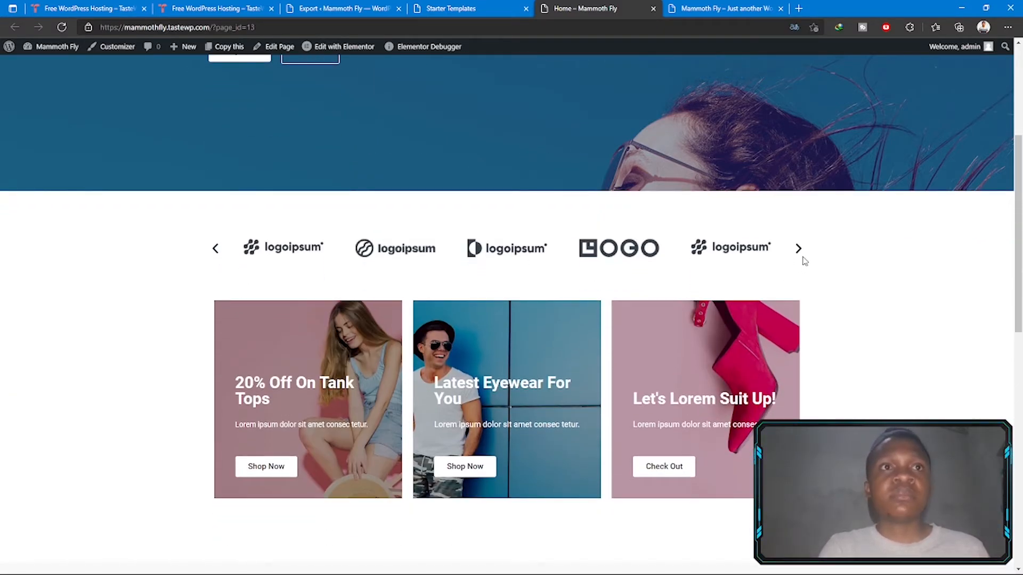
scroll(498, 381, down, 9)
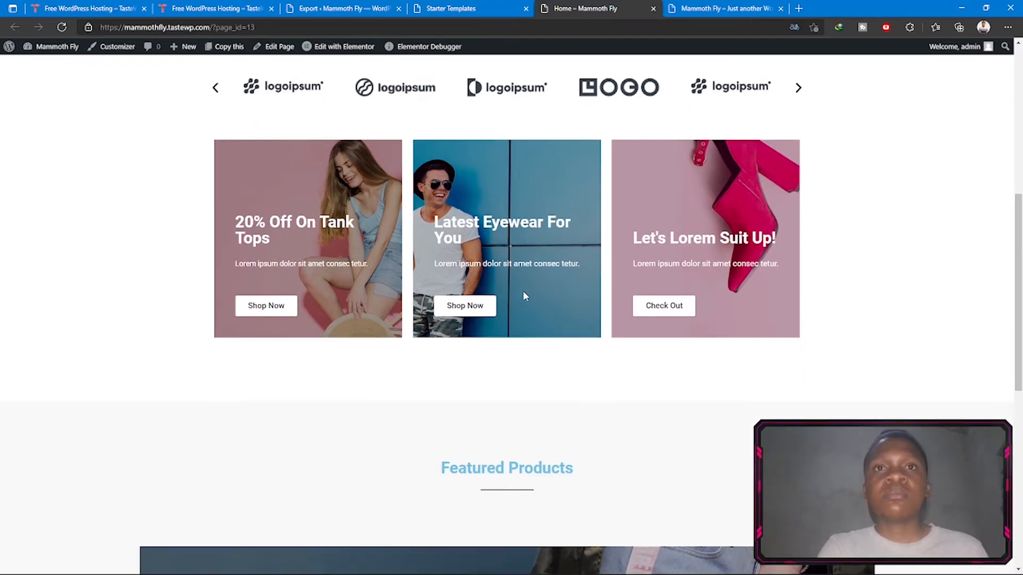
scroll(525, 285, down, 3)
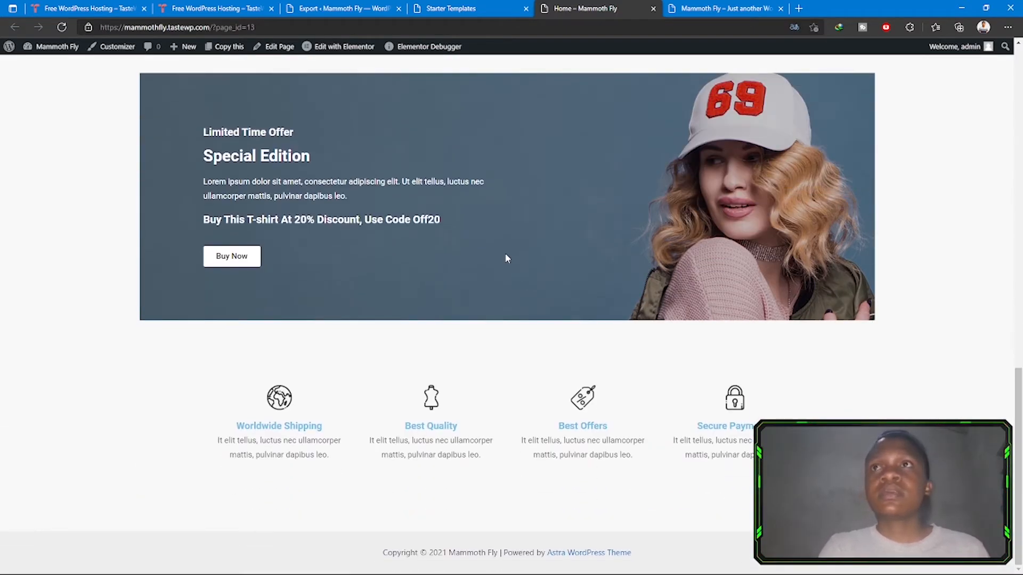
scroll(510, 235, up, 18)
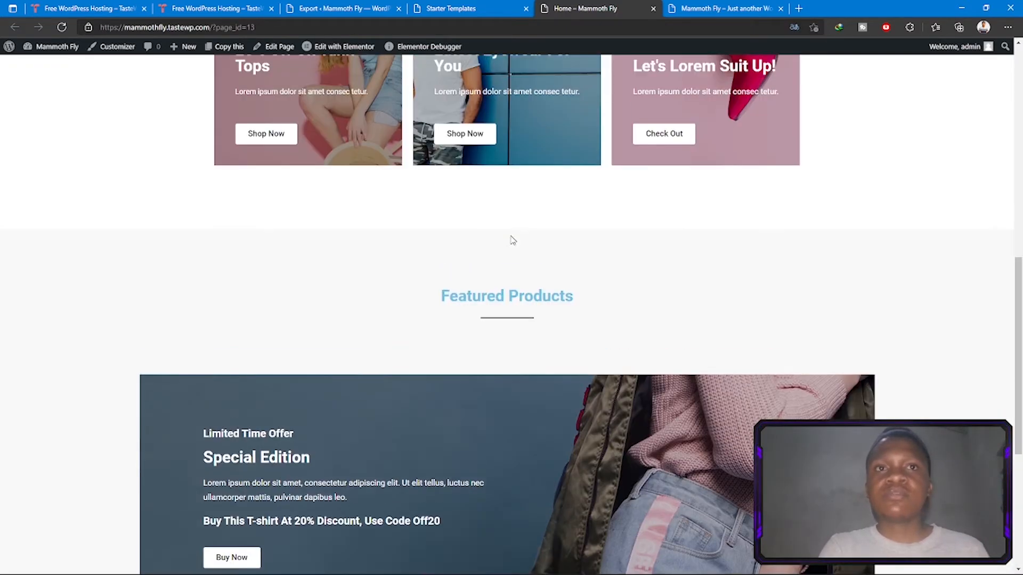
scroll(518, 221, down, 11)
scroll(520, 224, down, 6)
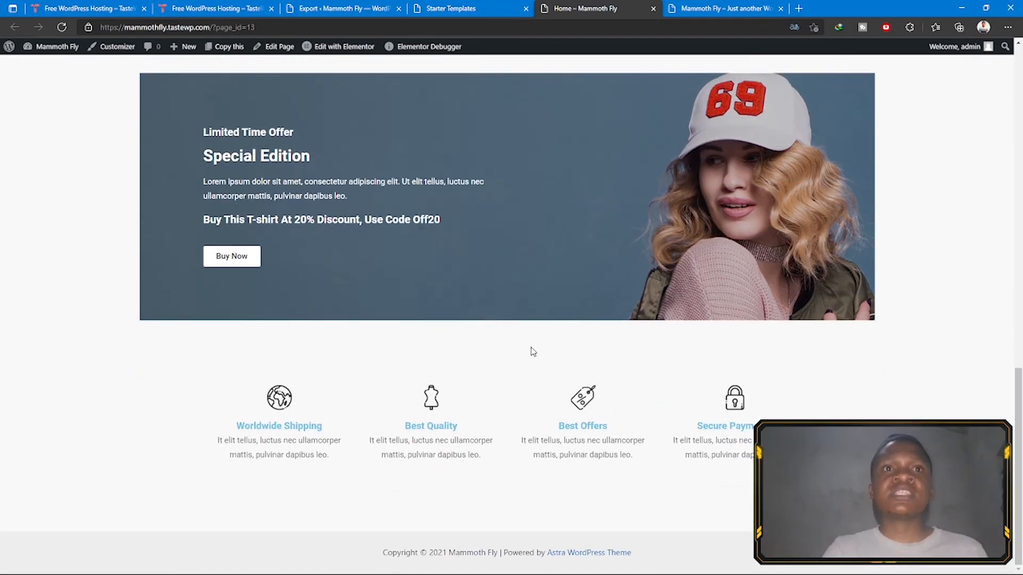
scroll(565, 266, up, 16)
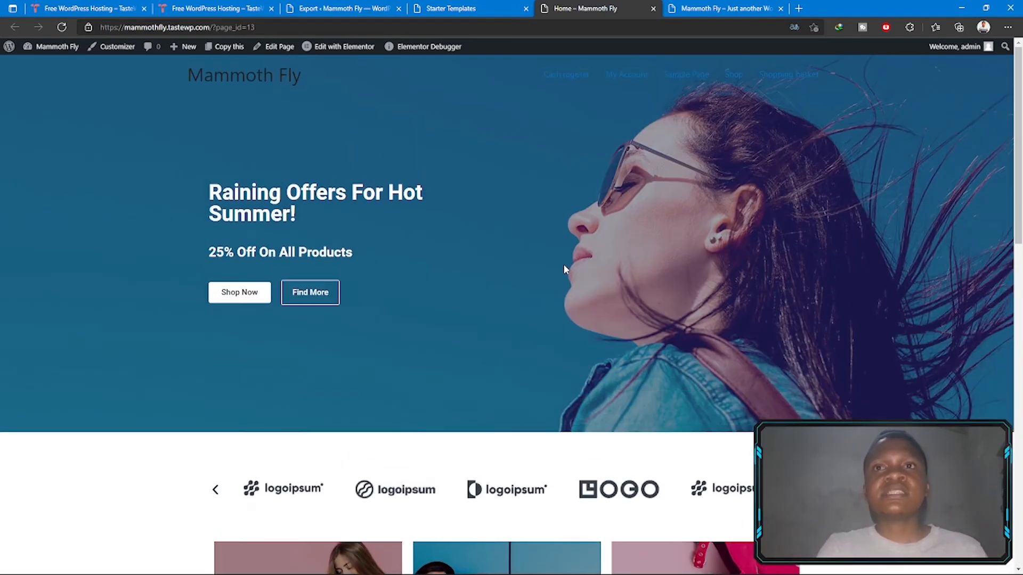
scroll(570, 264, down, 7)
scroll(571, 255, down, 7)
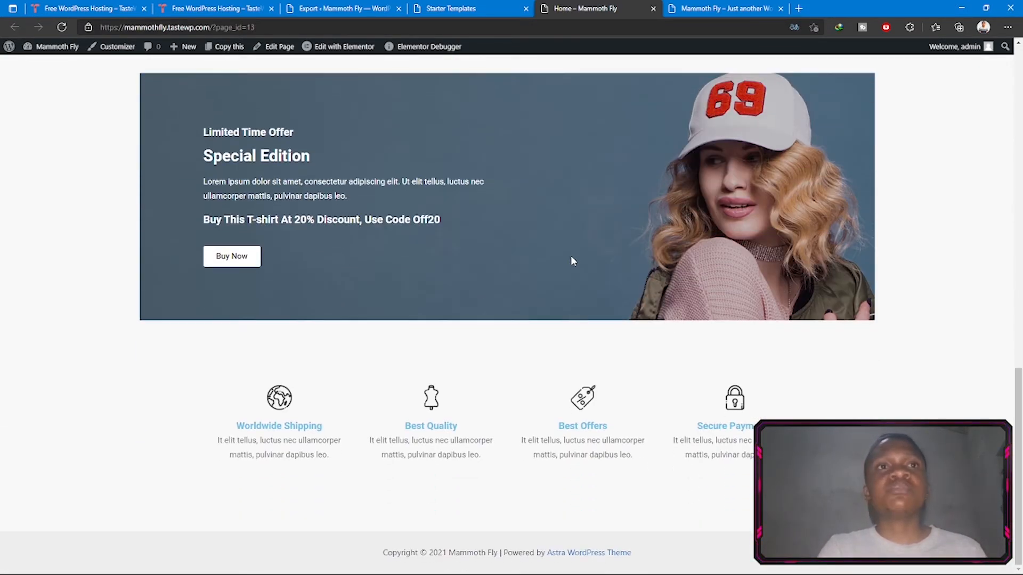
scroll(570, 255, up, 8)
scroll(570, 260, up, 6)
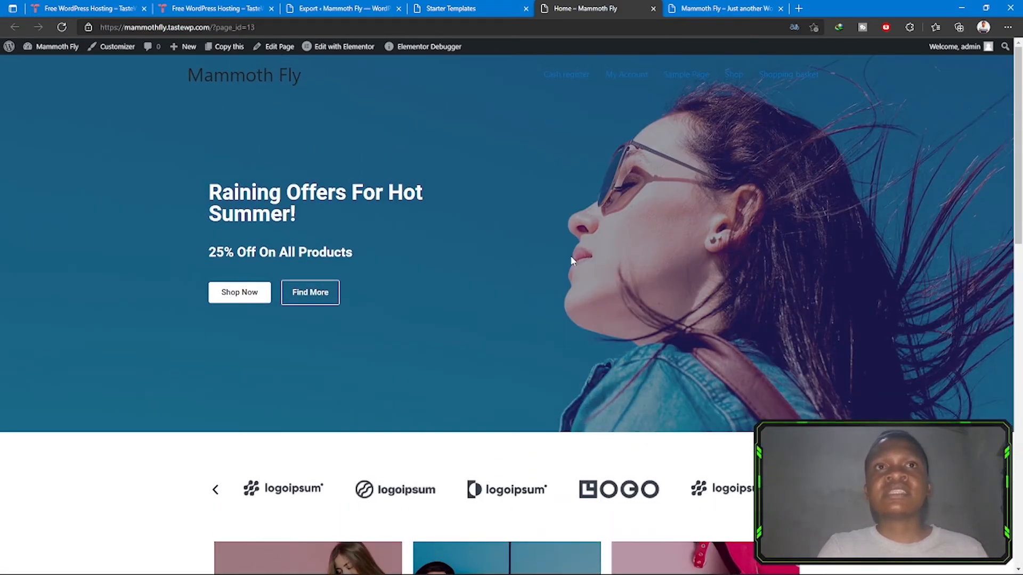
Check the site's My Account and Shop pages, the front page, and the comments on the "Hello world!" post
click(634, 82)
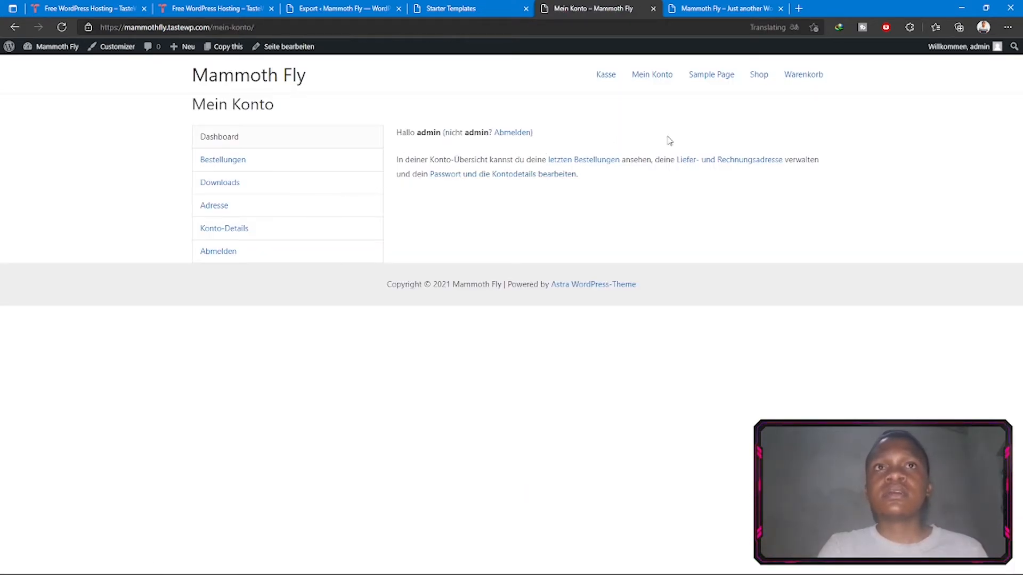
click(744, 84)
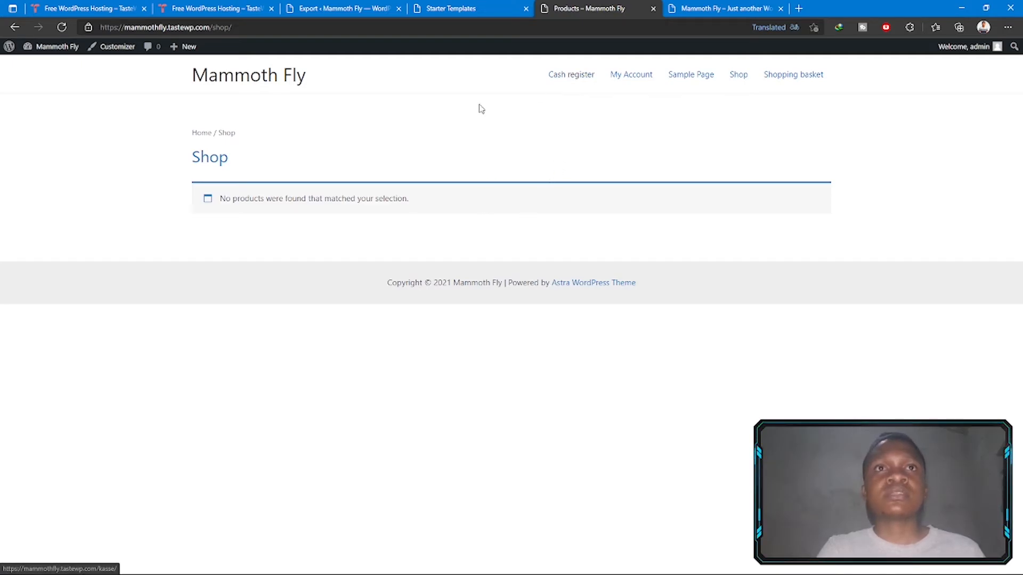
click(278, 78)
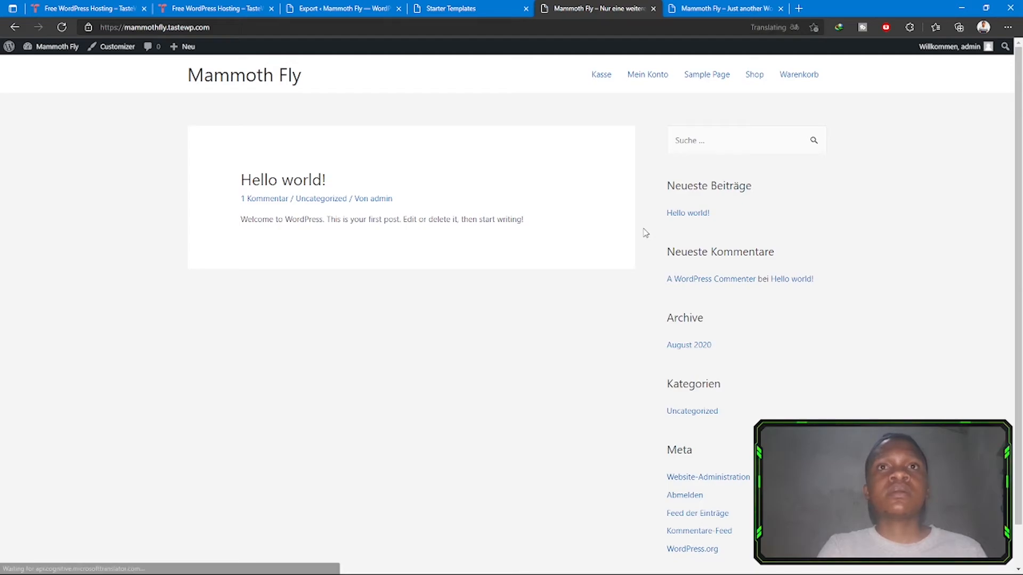
click(277, 201)
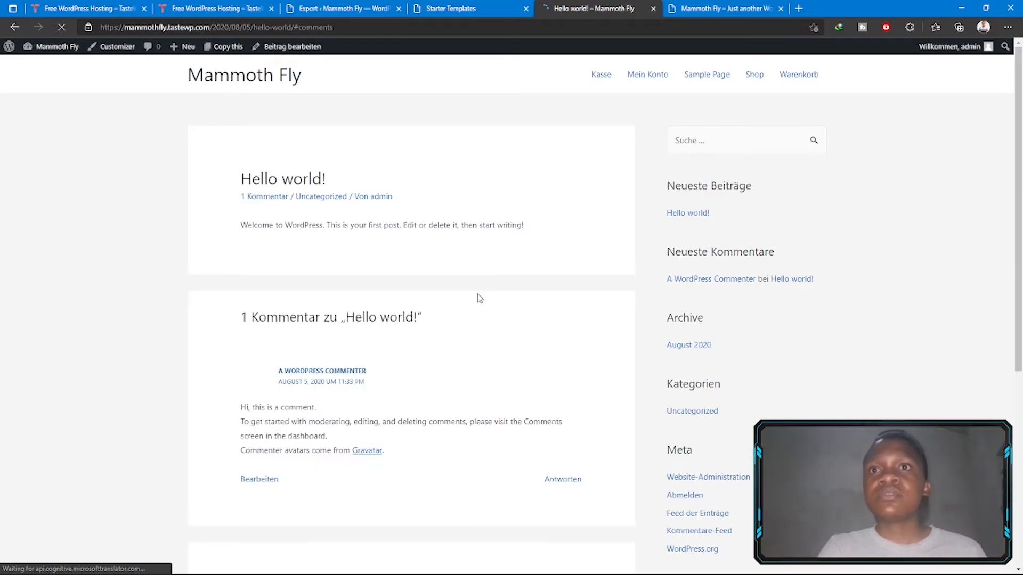
scroll(546, 321, up, 6)
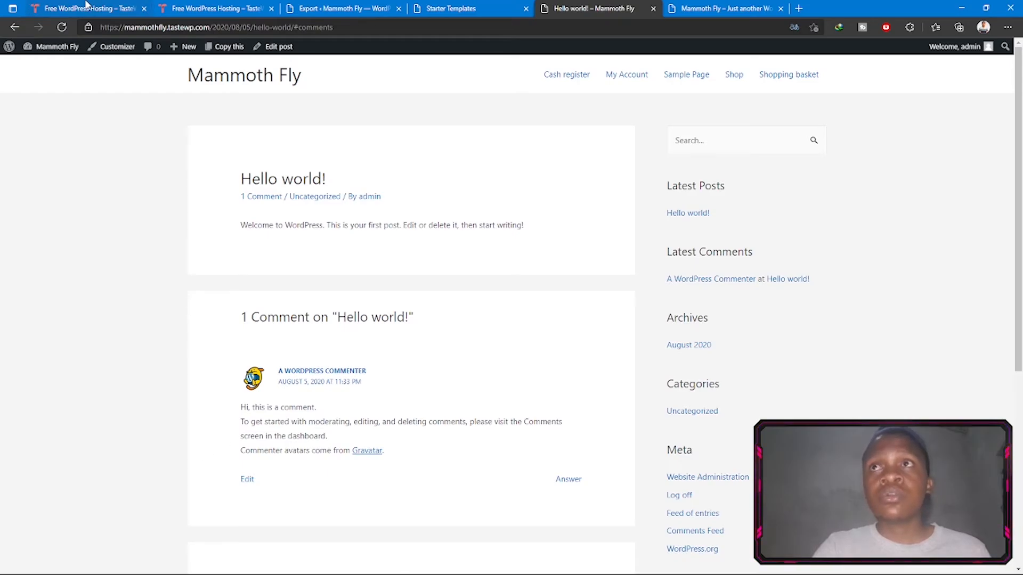
Review the TasteWP home page, the original Mammoth Fly site page and the new website's login details in their open tabs
click(86, 6)
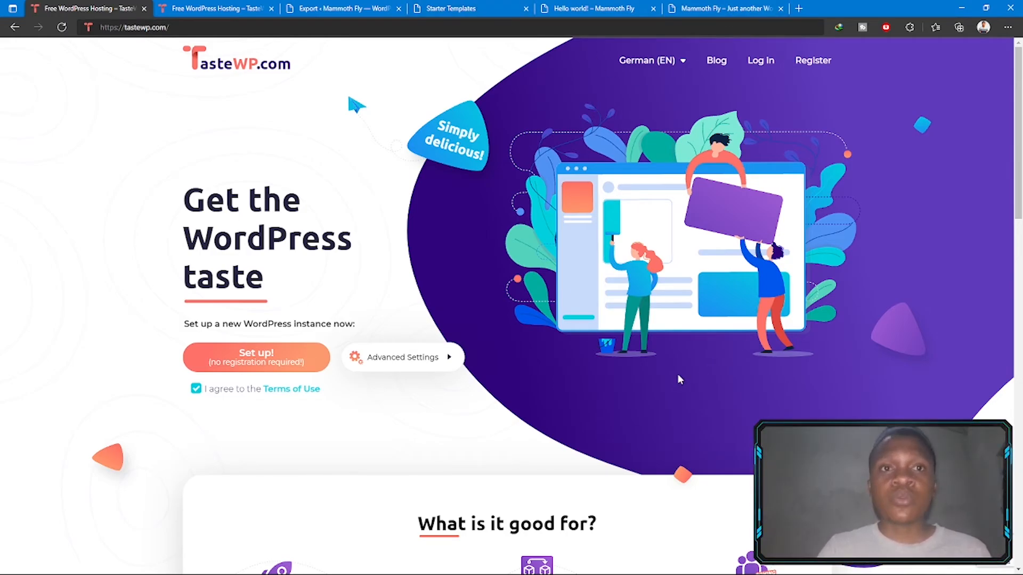
click(744, 7)
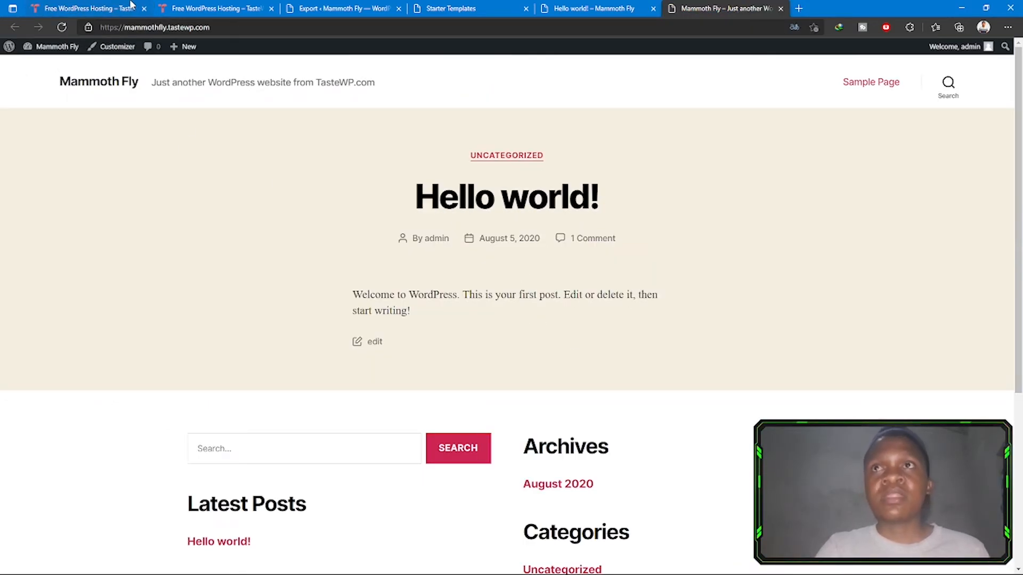
click(130, 4)
click(184, 6)
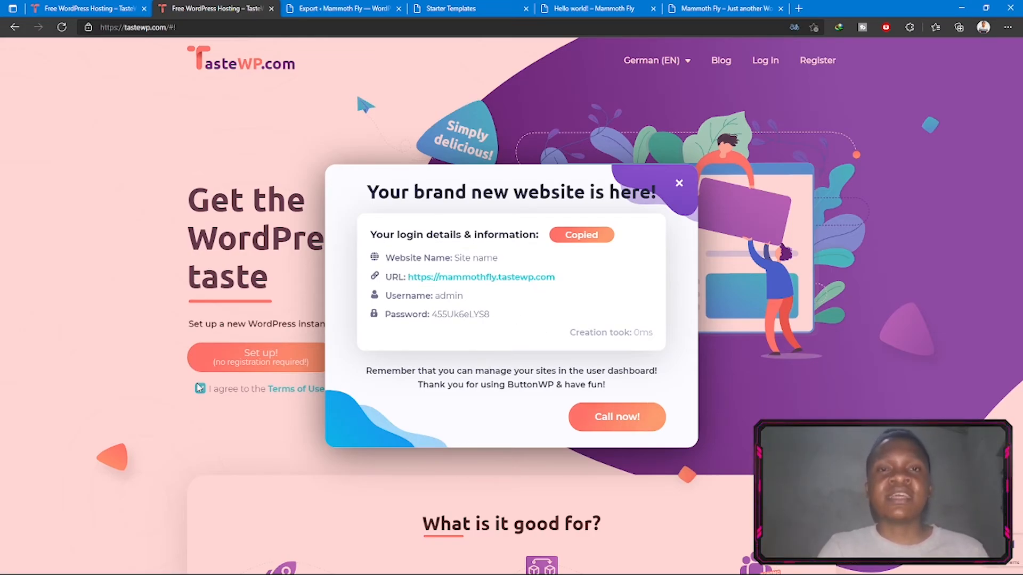
Close the original Mammoth Fly site tab and the "Hello world!" post tab
click(719, 6)
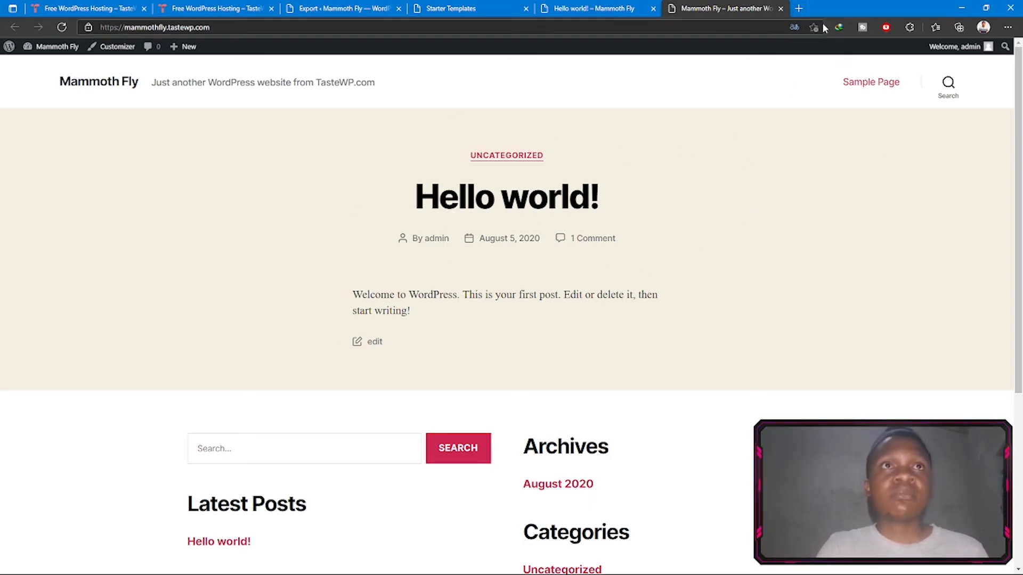
click(781, 10)
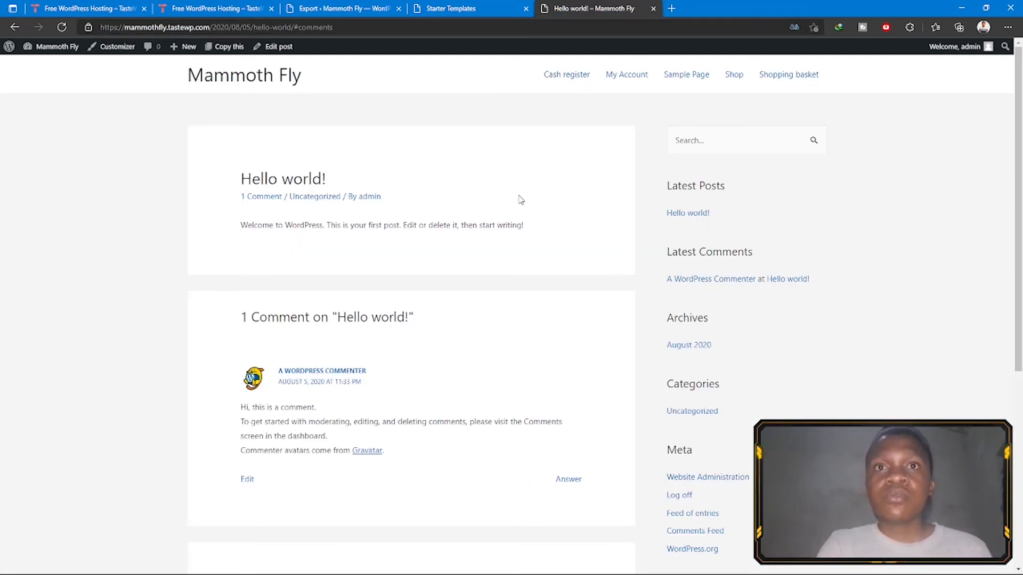
click(653, 10)
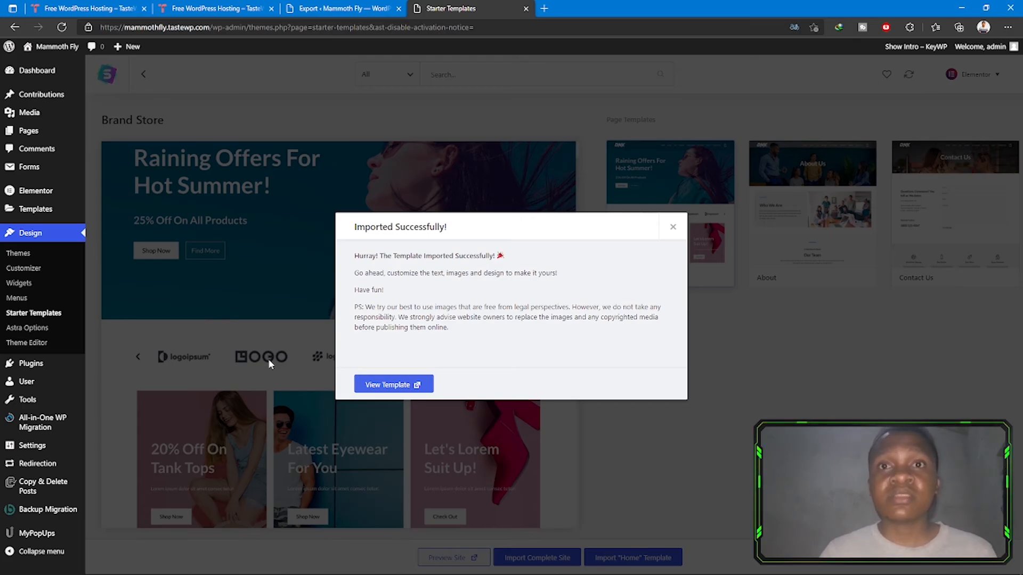
Download the exported mammothfly.tastewp.com backup file on the All-in-One WP Migration export page and close the export dialog
click(340, 7)
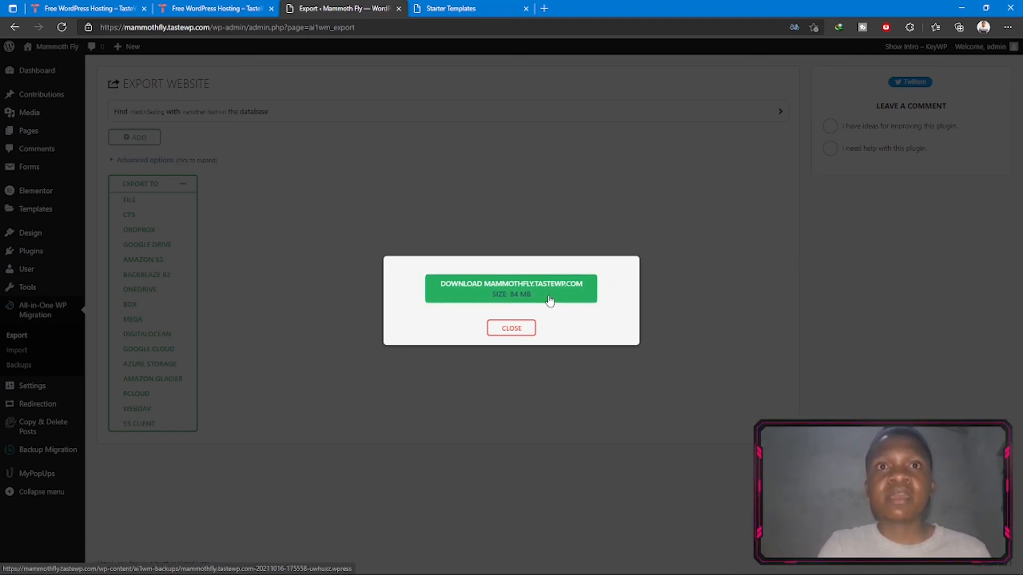
click(499, 288)
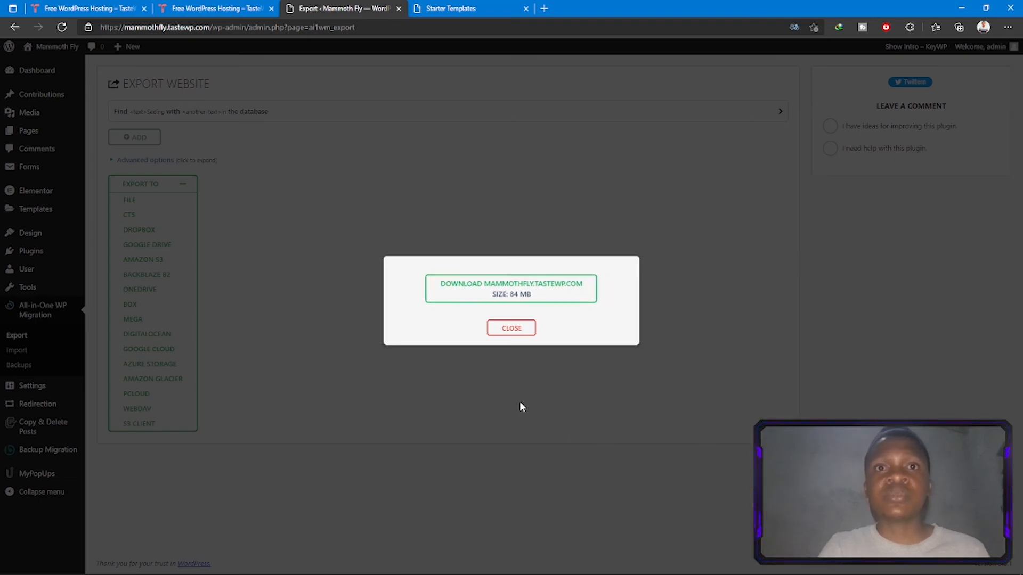
click(512, 301)
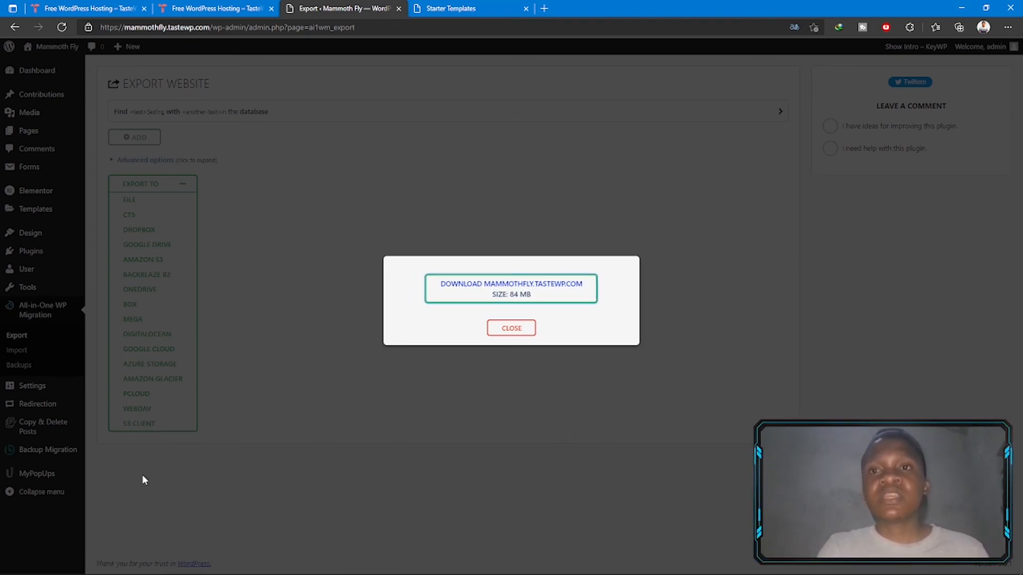
click(522, 331)
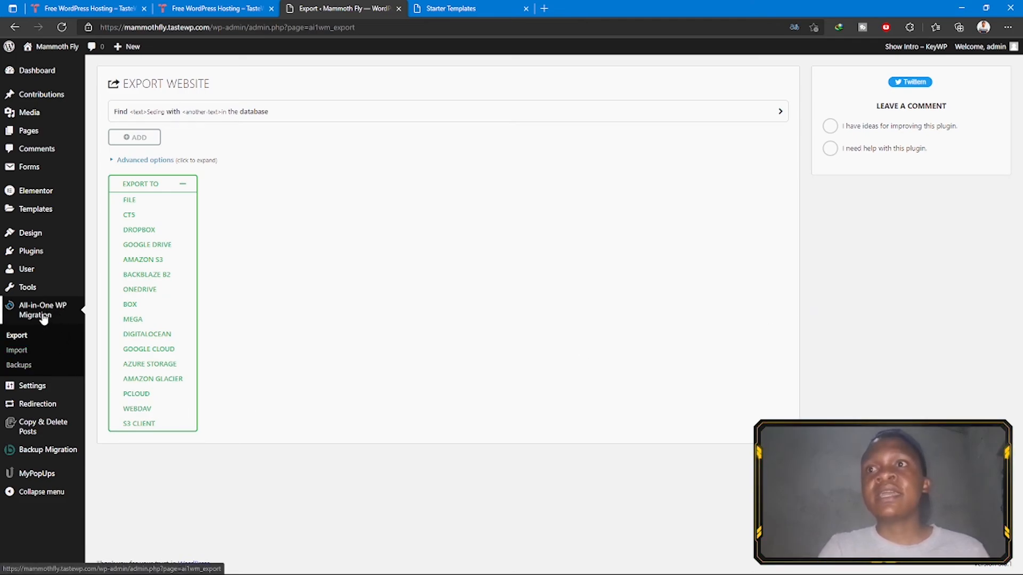
Open the All-in-One WP Migration import page, and return to the TasteWP tab with the new website's login details
click(18, 351)
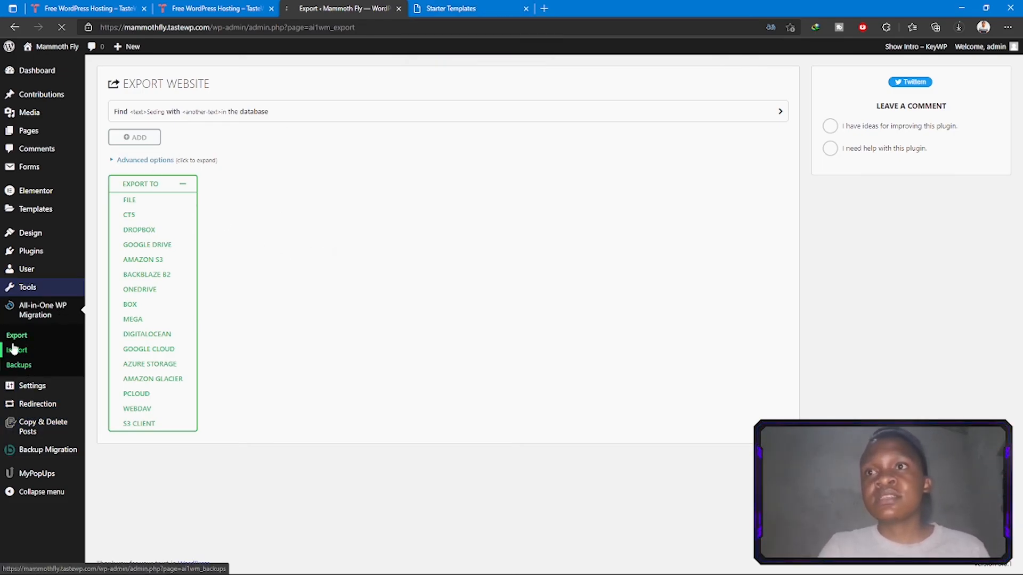
click(218, 7)
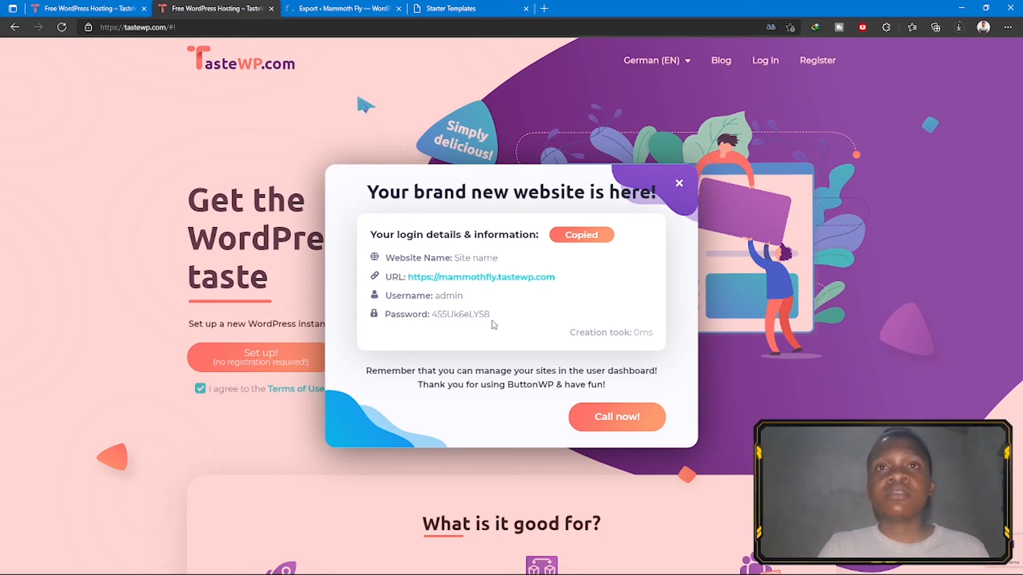